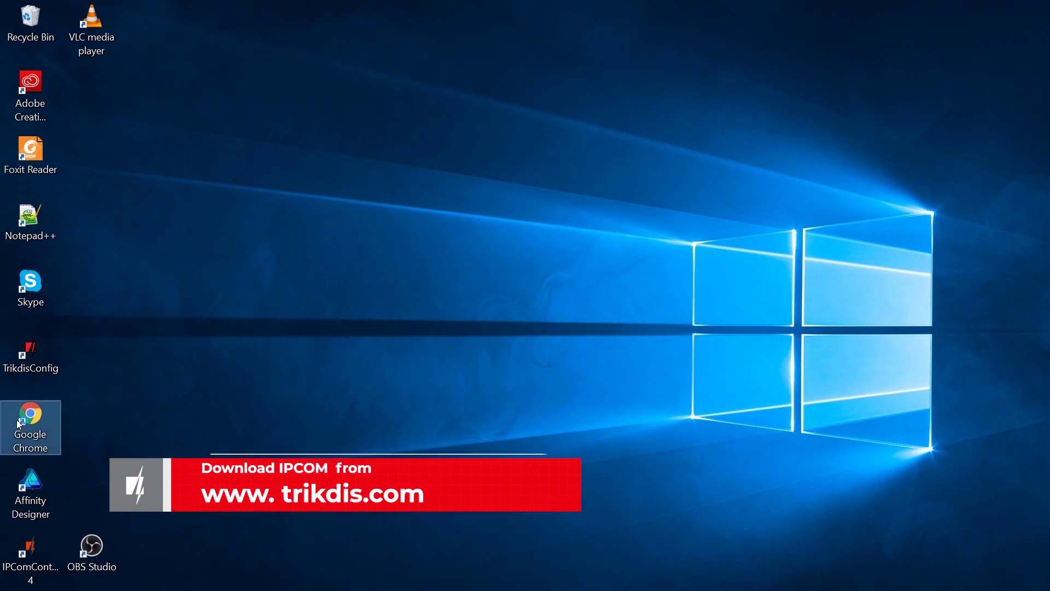
Step: Browse trikdis.com through Products > Receivers to the IPcom Windows product details page
type("trikdis.com")
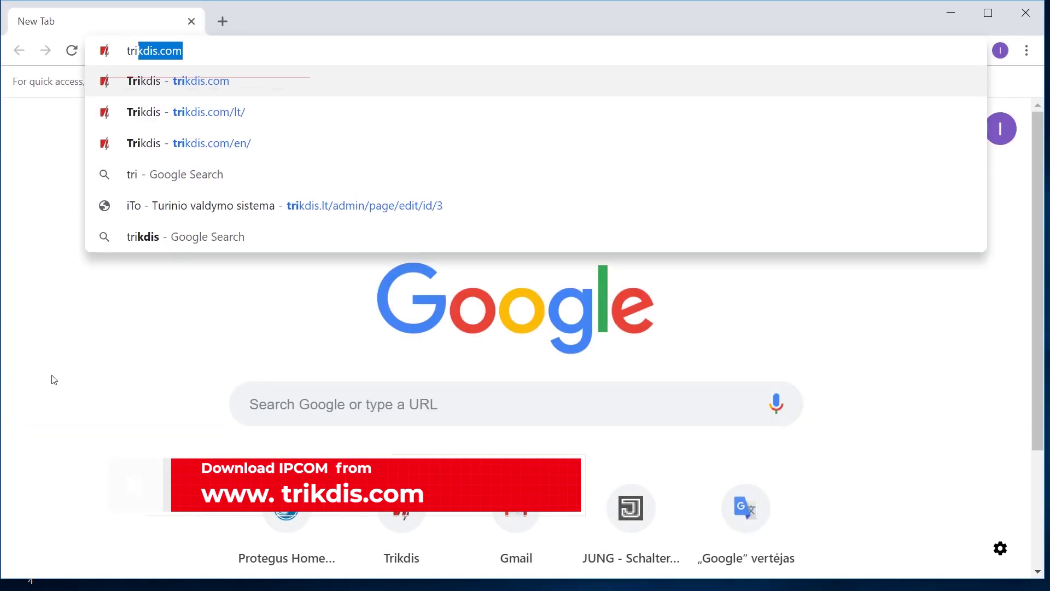
key("Return")
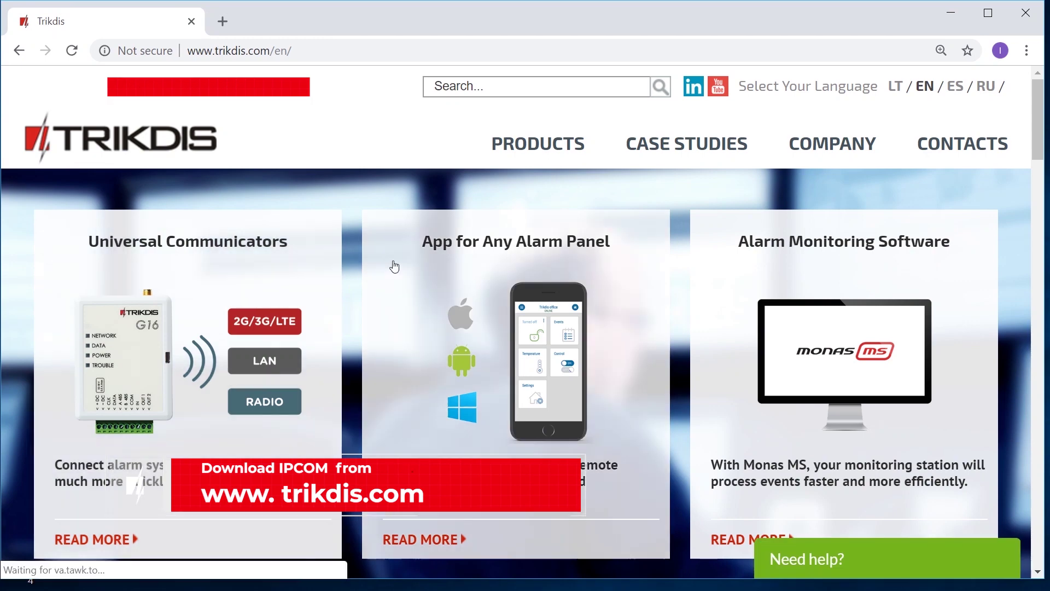
left_click(537, 145)
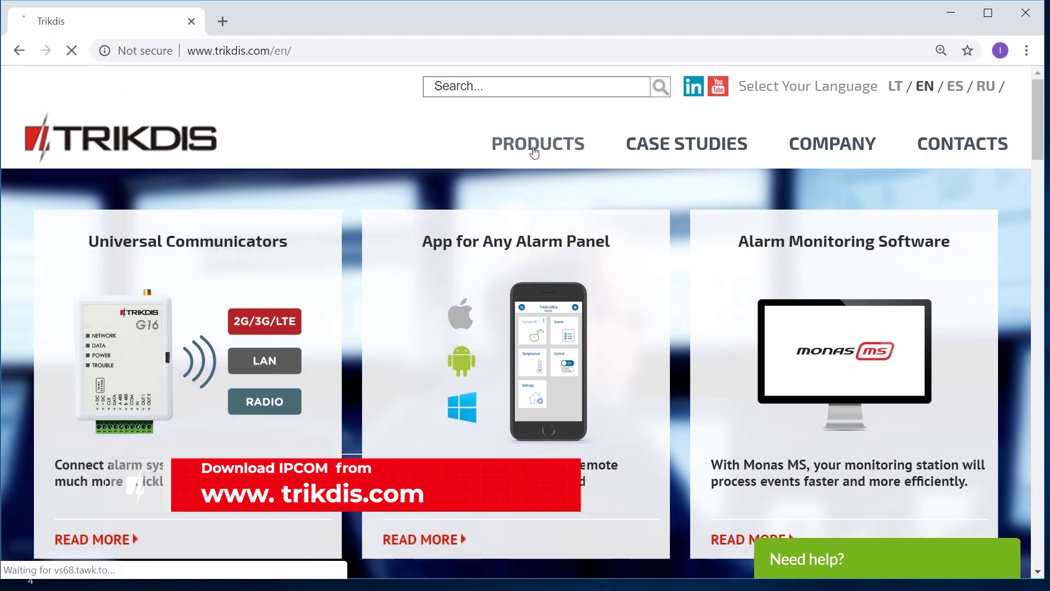
scroll(69, 352, "down", 7)
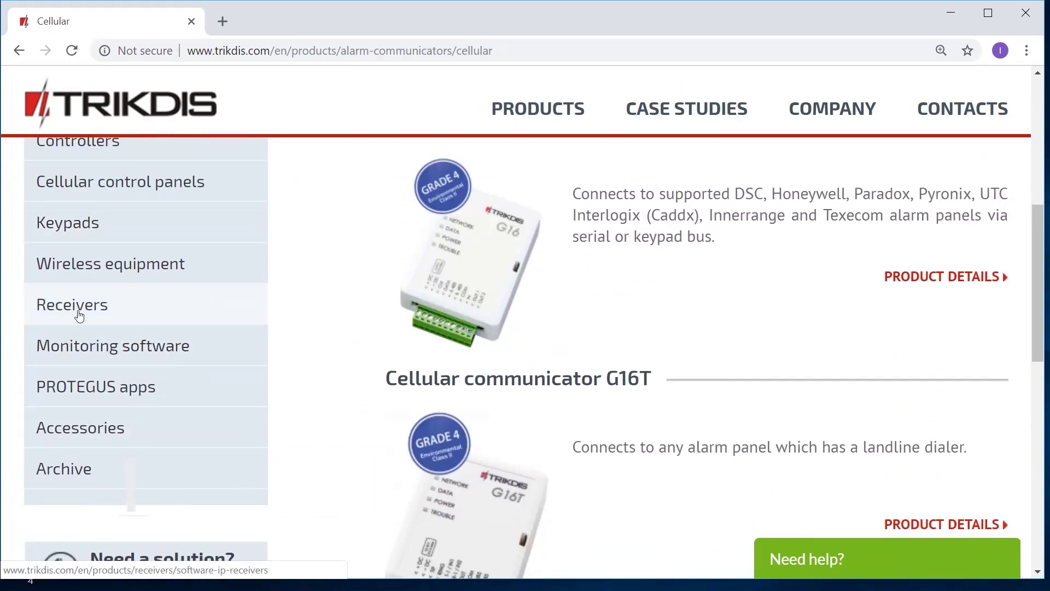
left_click(80, 316)
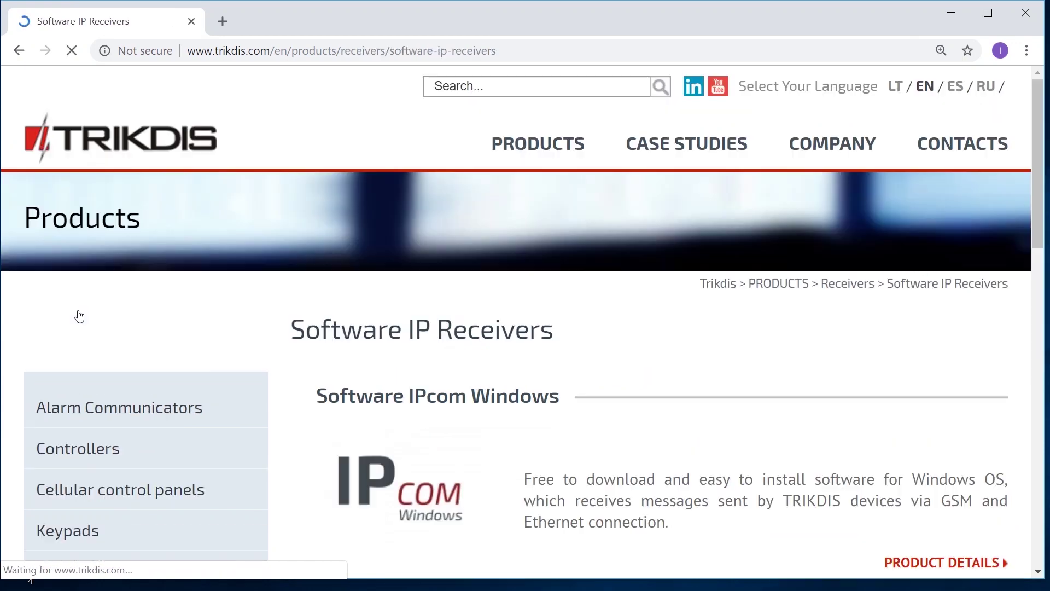
scroll(529, 417, "down", 5)
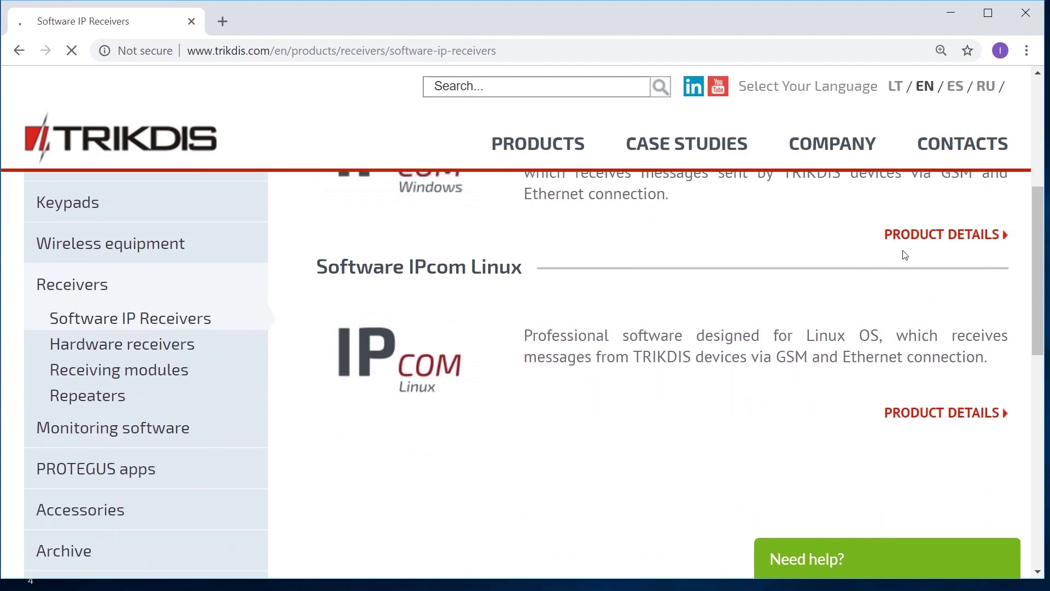
left_click(936, 240)
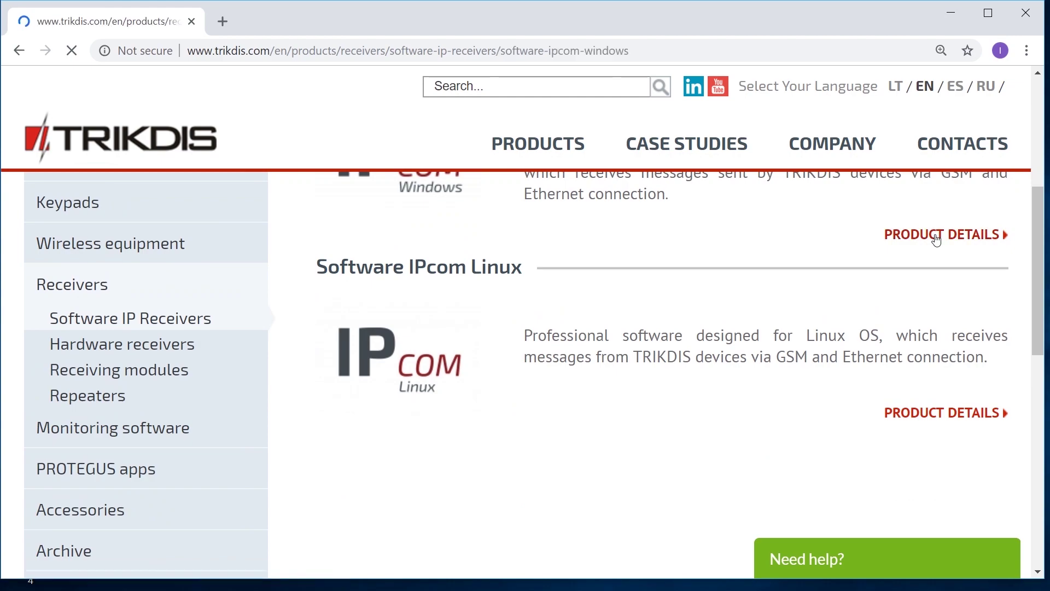
Step: Download the Software IPcom v1.15.9.0 installer and launch it
scroll(502, 398, "down", 10)
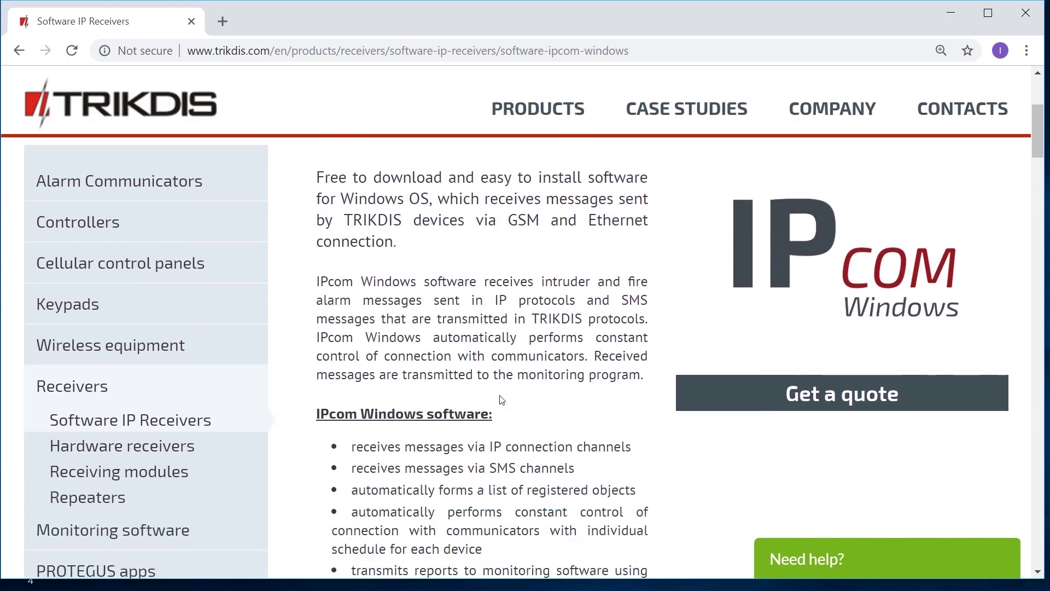
scroll(502, 399, "down", 20)
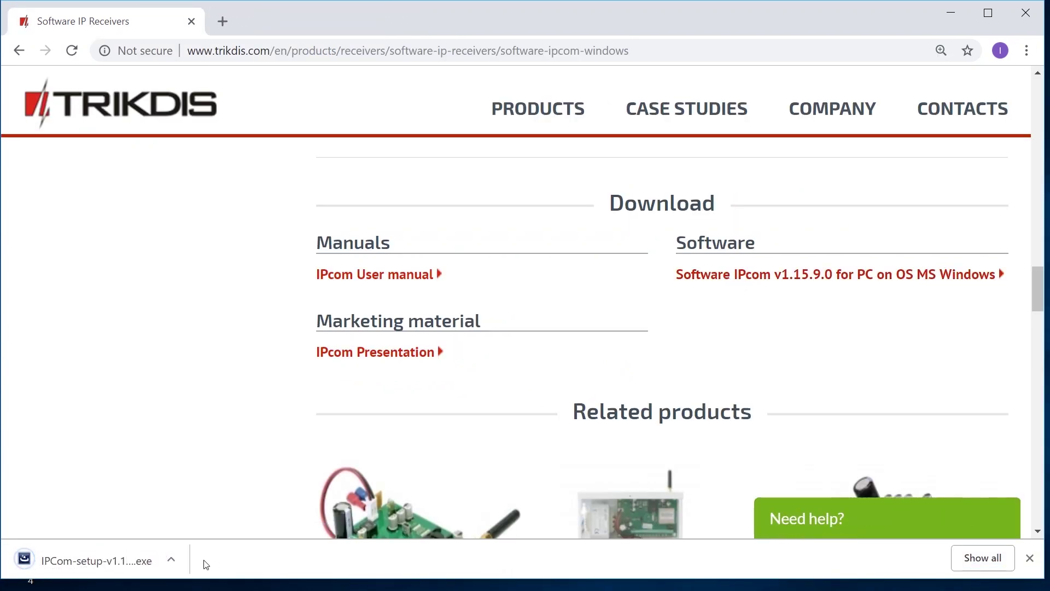
left_click(134, 565)
Step: Run the installer past SmartScreen, keeping the default folder, language and Standard desktop setup
left_click(952, 13)
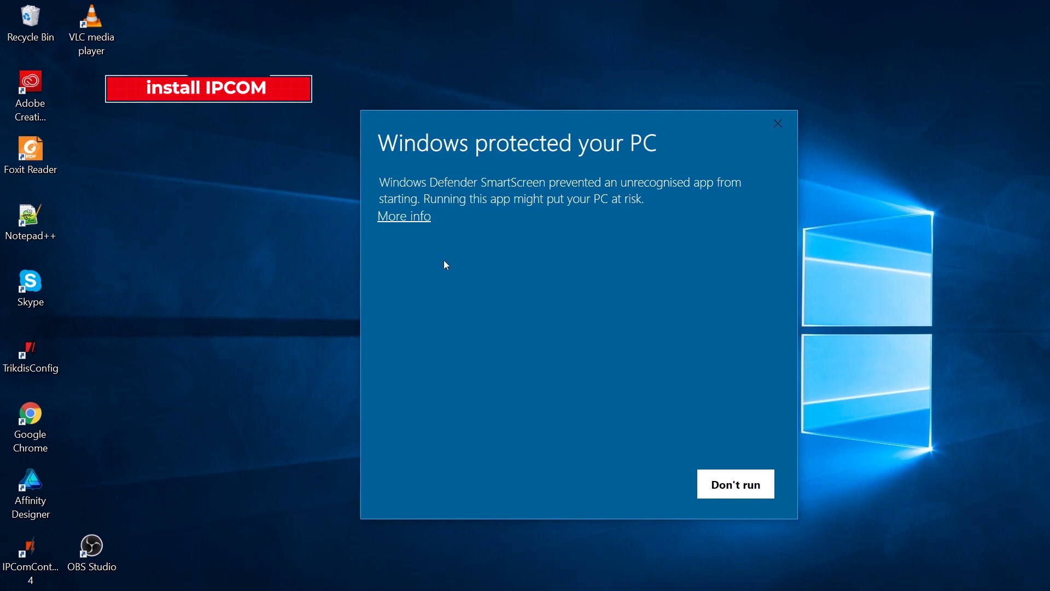
left_click(405, 216)
left_click(636, 485)
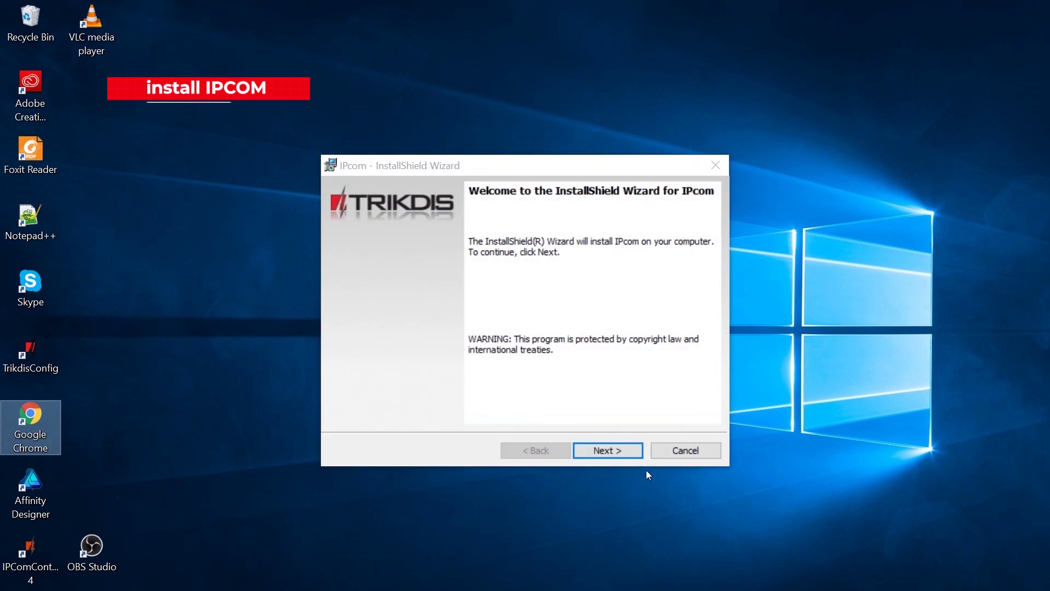
left_click(614, 452)
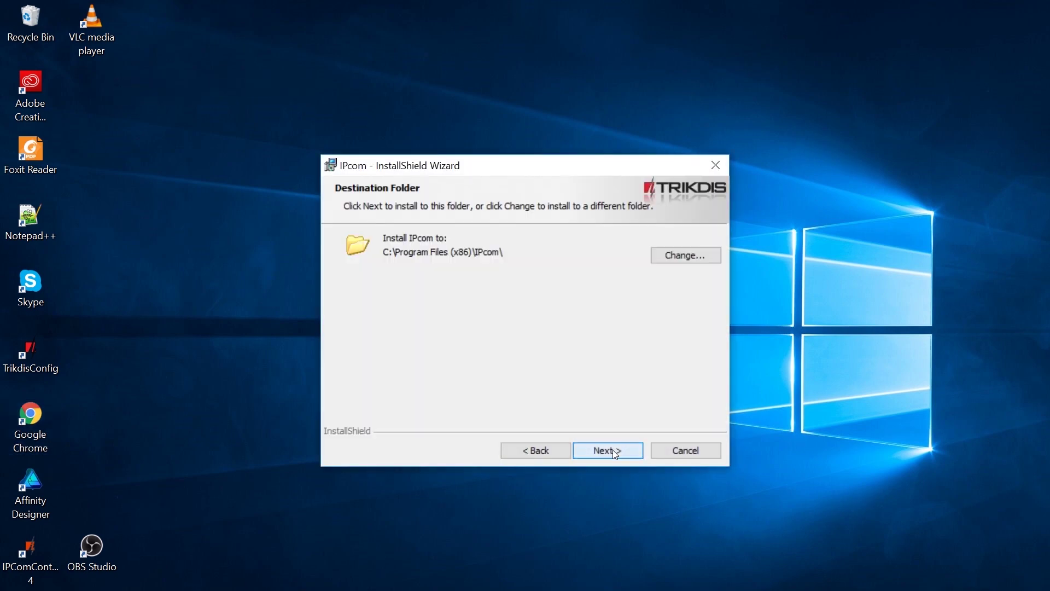
left_click(616, 454)
left_click(616, 454)
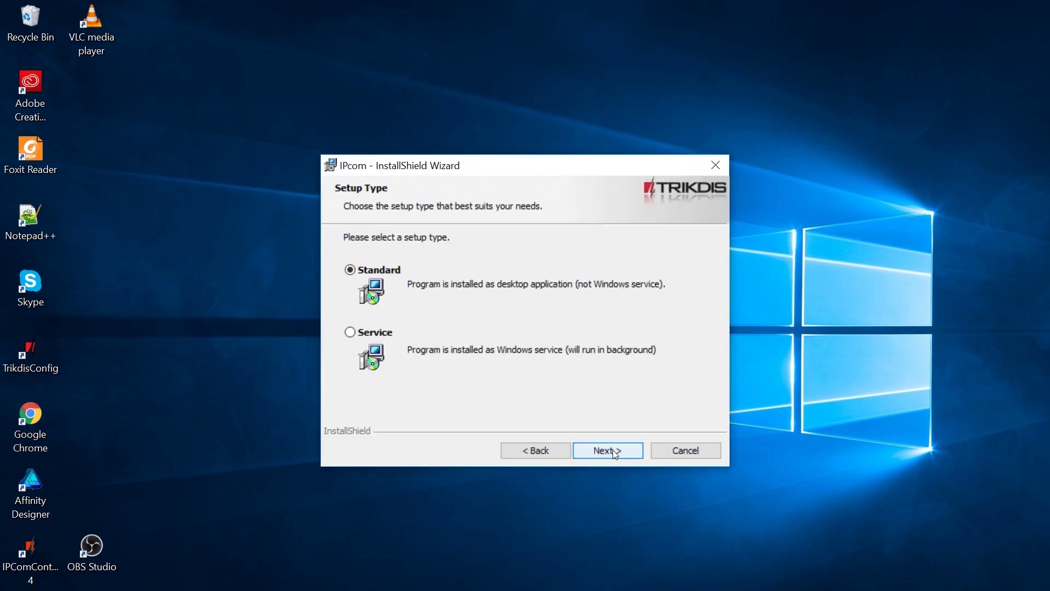
left_click(615, 454)
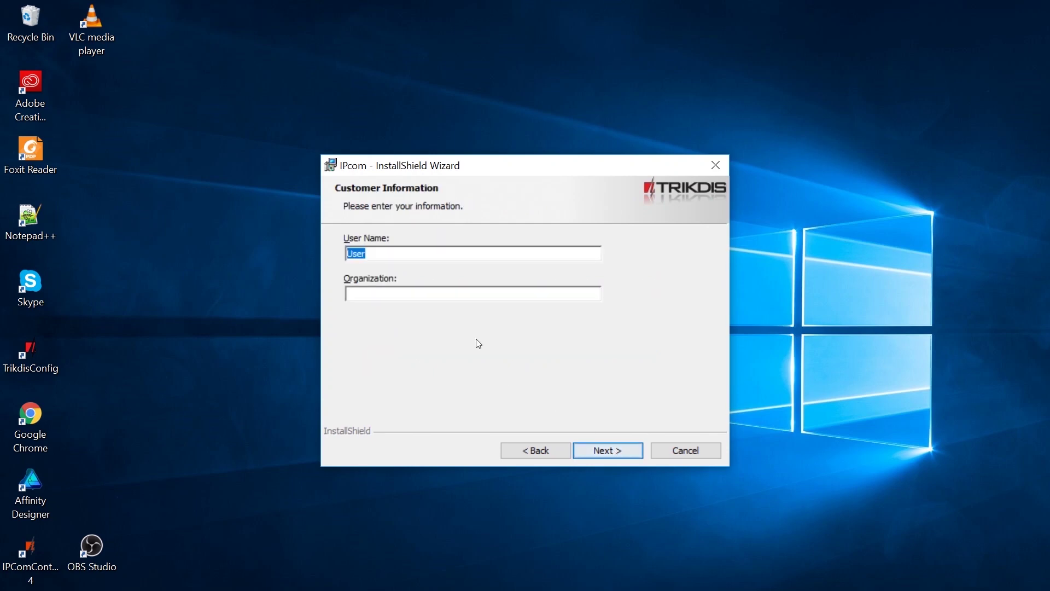
Step: Enter organization 'IT', install IPcom and finish the wizard
left_click(398, 290)
type("IT")
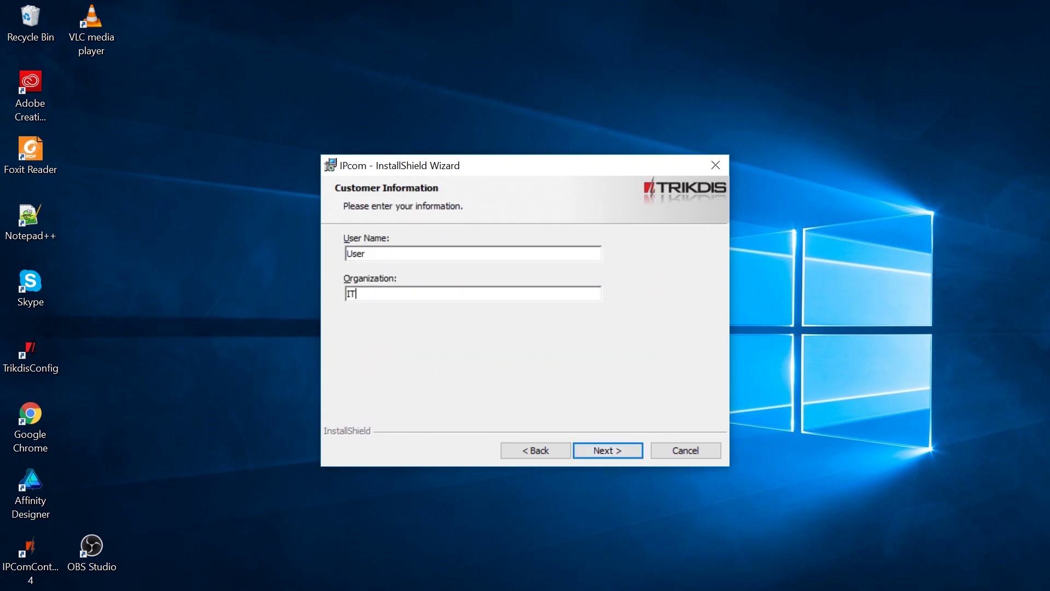
left_click(619, 451)
left_click(622, 454)
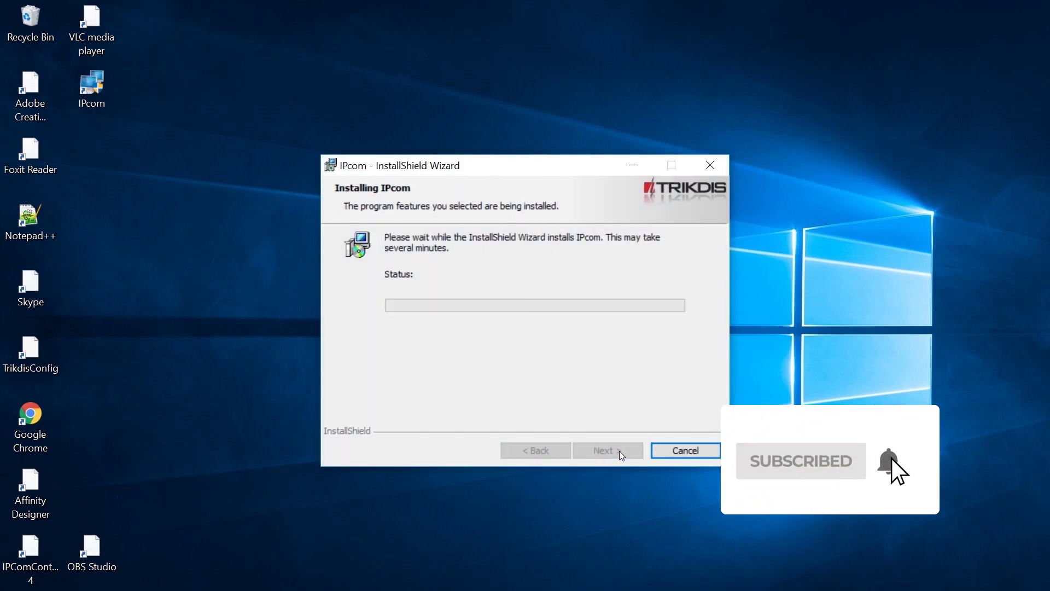
left_click(620, 451)
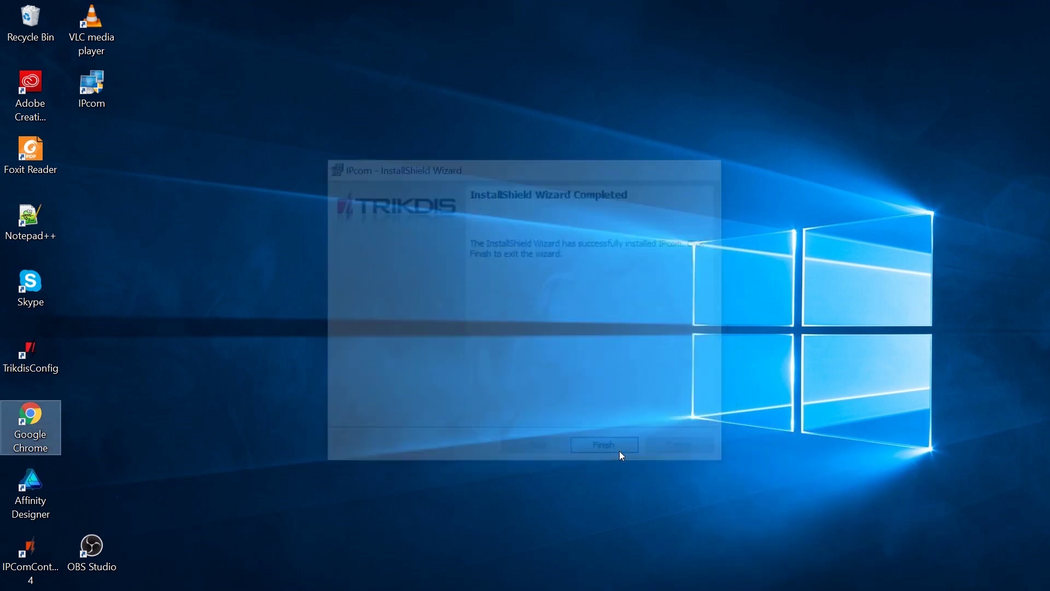
Step: Launch IPcom, open Options and set the GPRS multiplier to 3
double_click(97, 90)
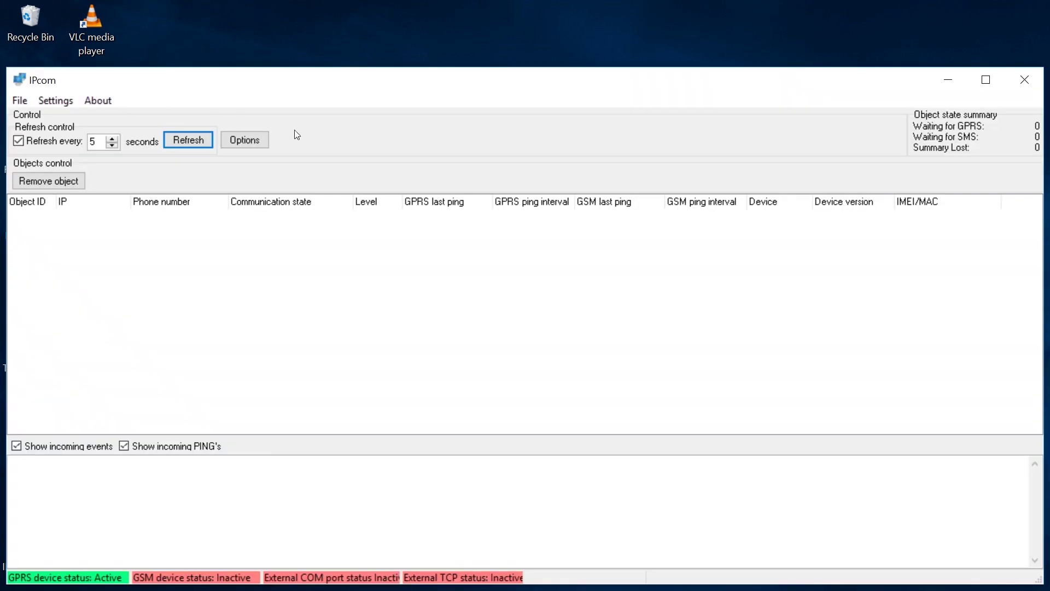
left_click(258, 142)
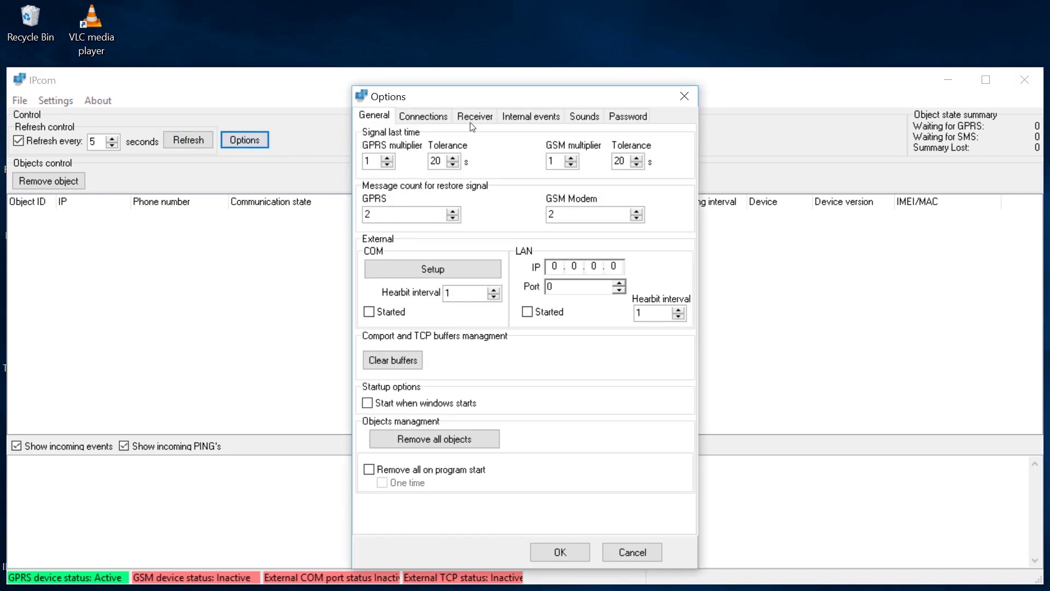
left_click_drag(510, 94, 507, 44)
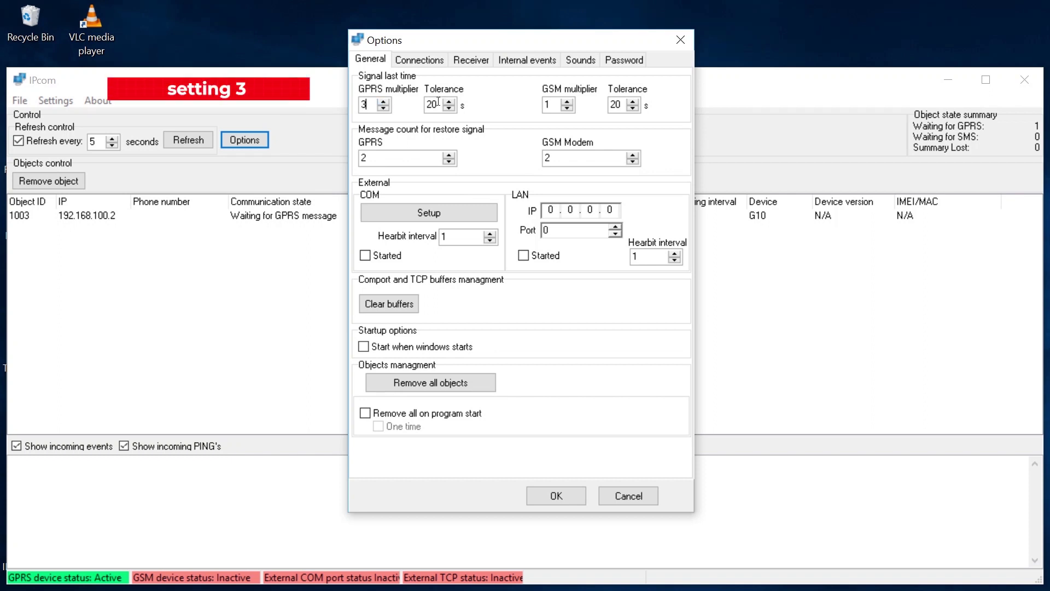
left_click(547, 104)
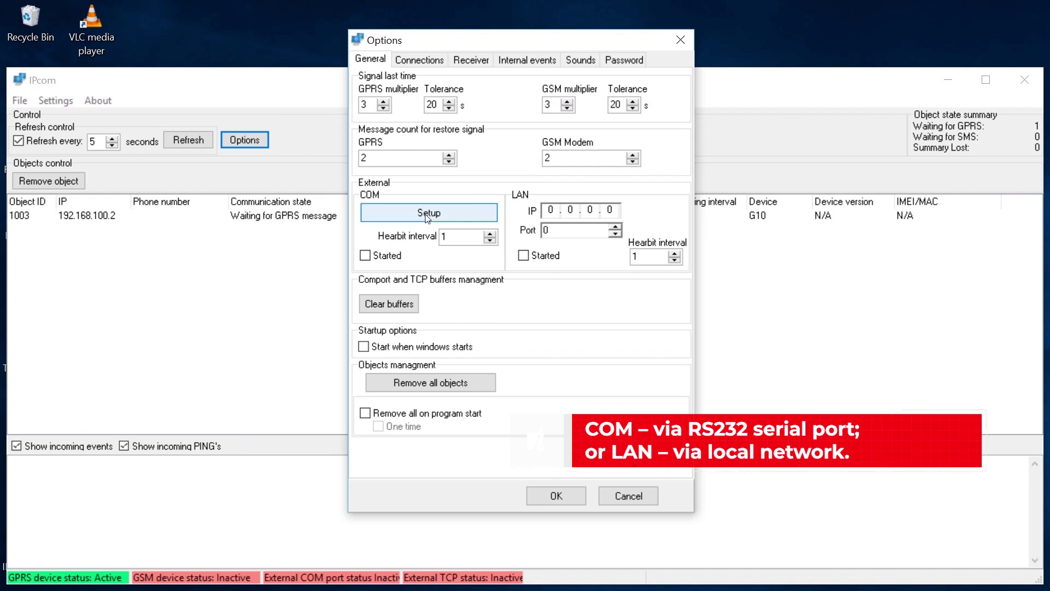
Step: Start the external COM port with a 60 s heartbeat interval and set IPcom to start with Windows
left_click(427, 215)
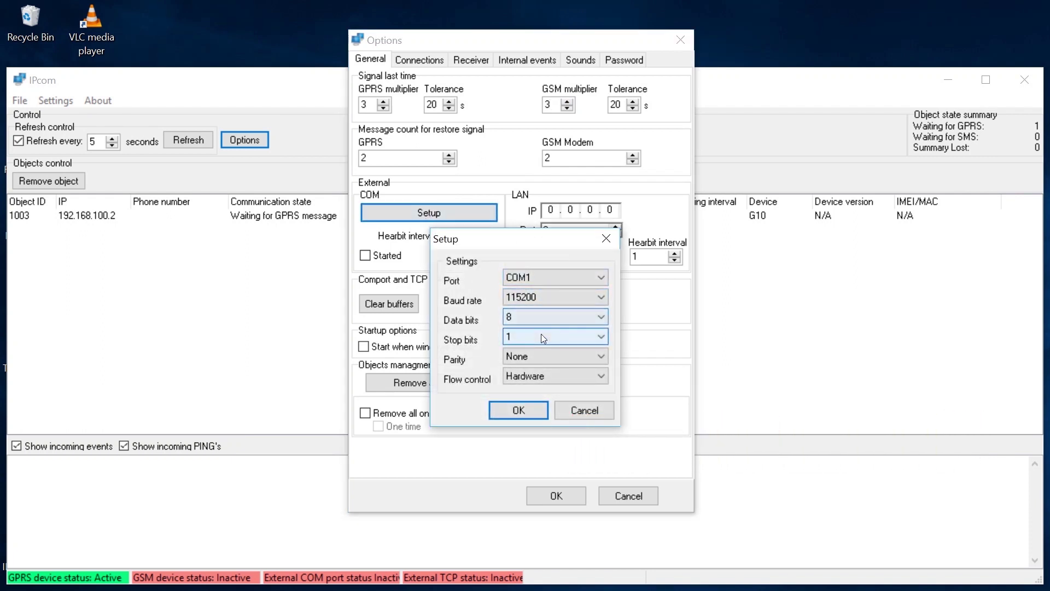
left_click(530, 410)
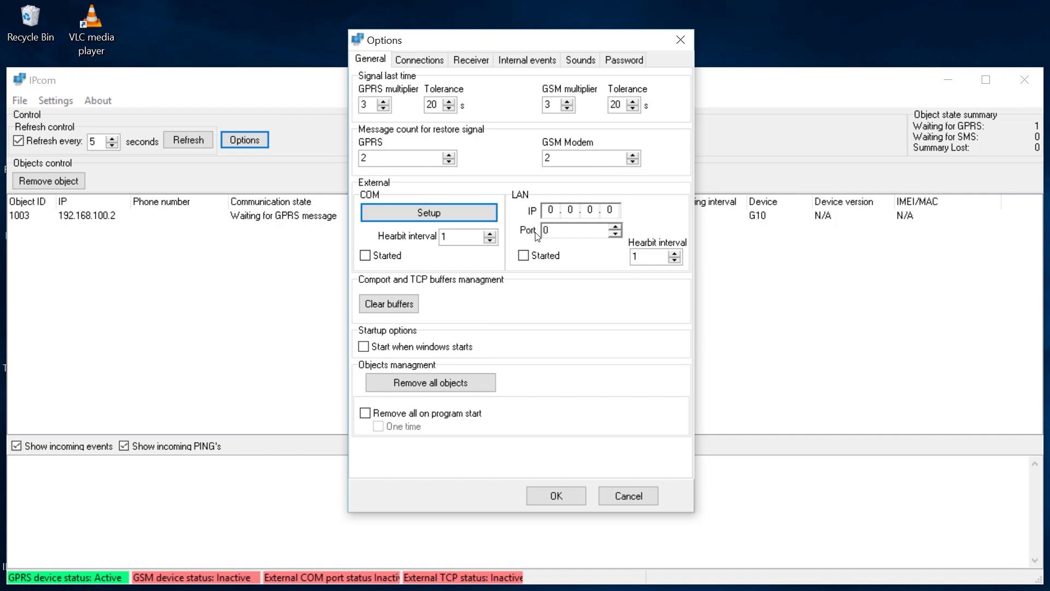
double_click(444, 237)
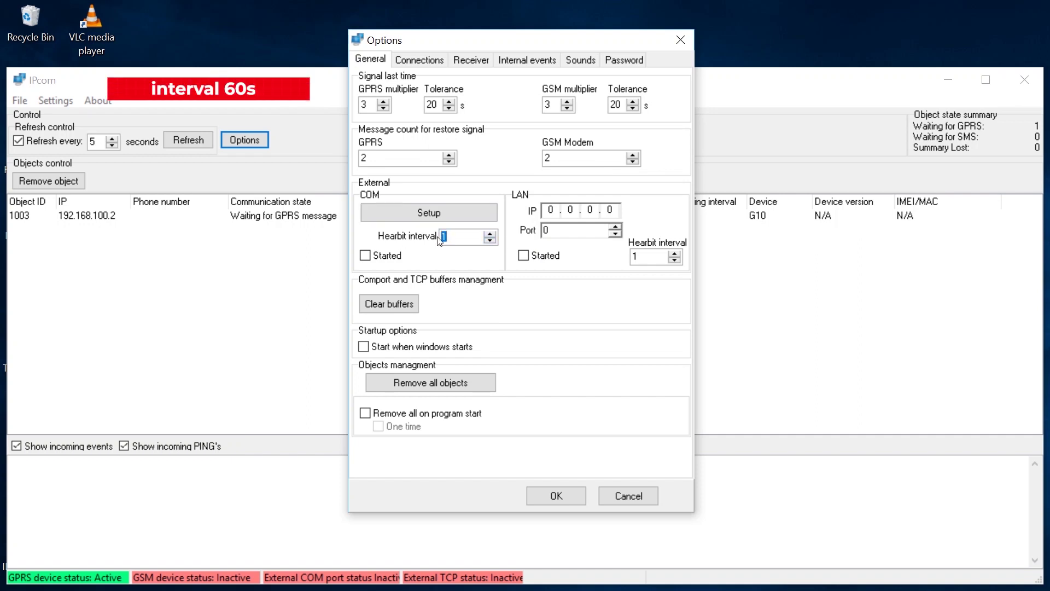
type("60")
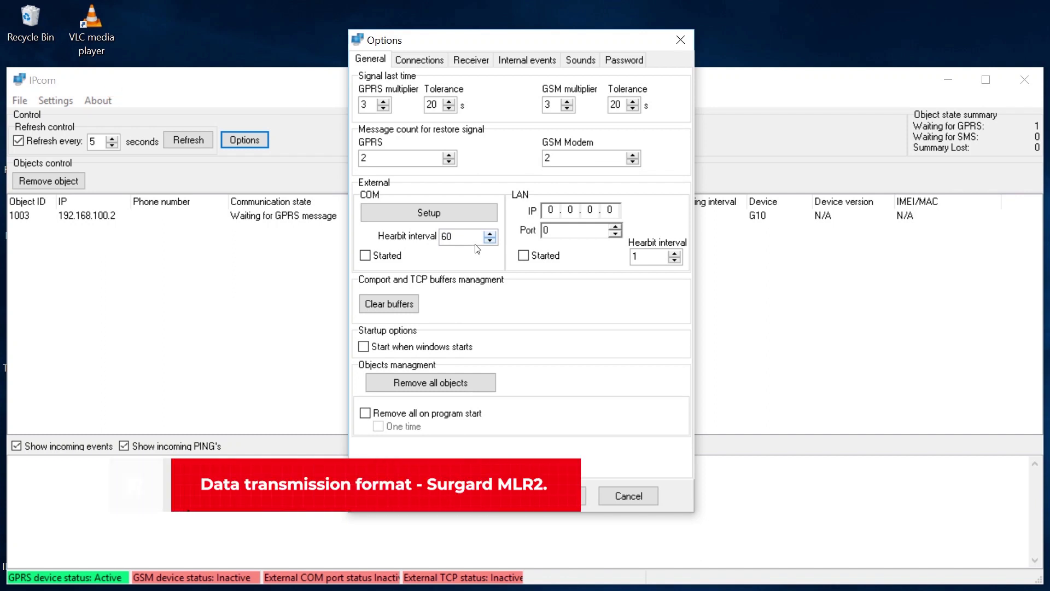
left_click(365, 255)
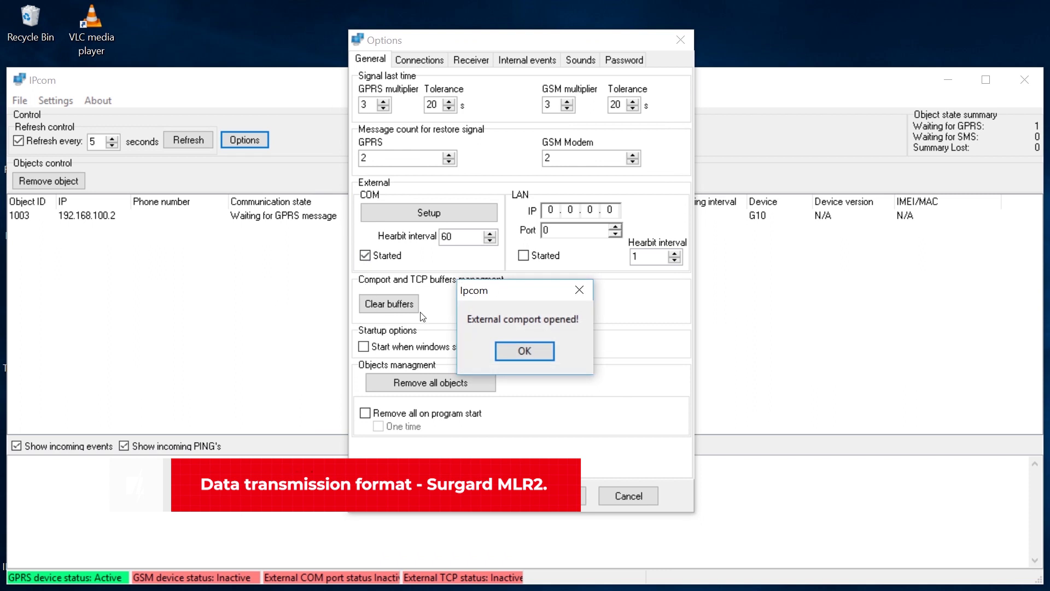
left_click(514, 353)
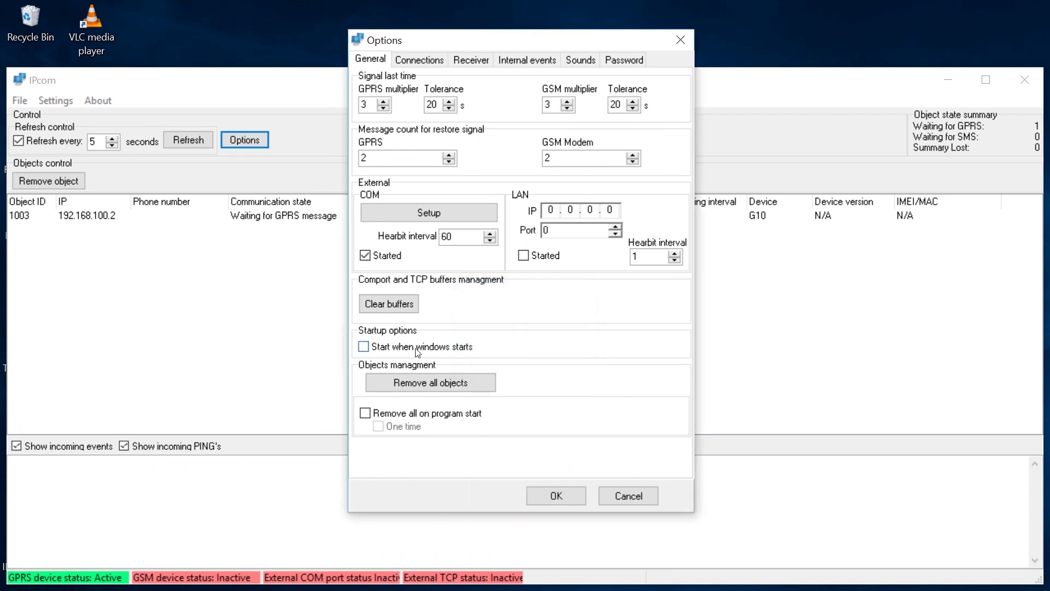
left_click(363, 347)
Step: Review the TCP server port 8766 and connection password, then bring up the Receiver identifiers
left_click(418, 60)
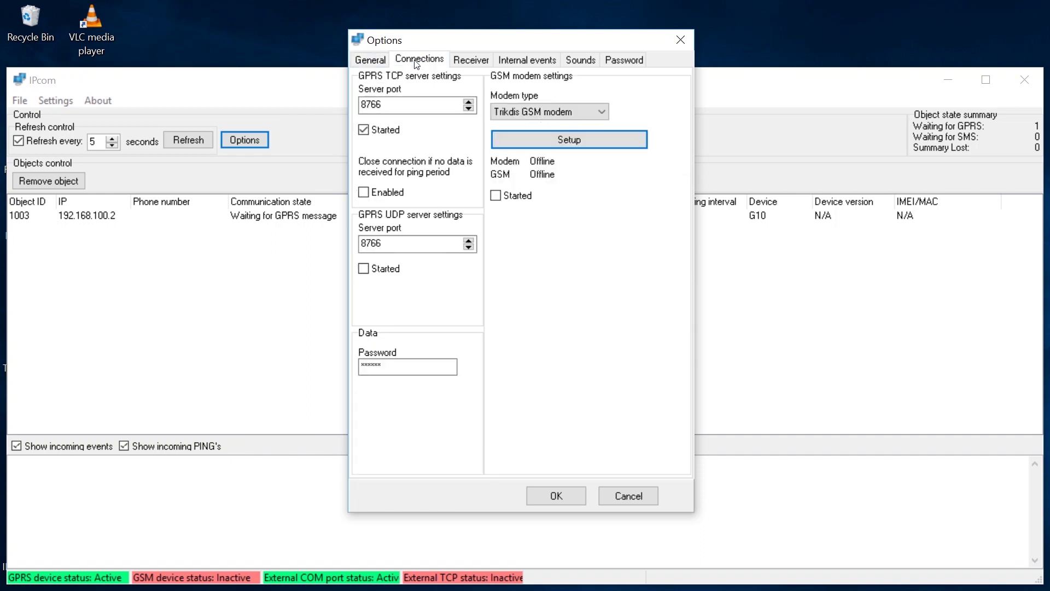
left_click_drag(400, 104, 352, 105)
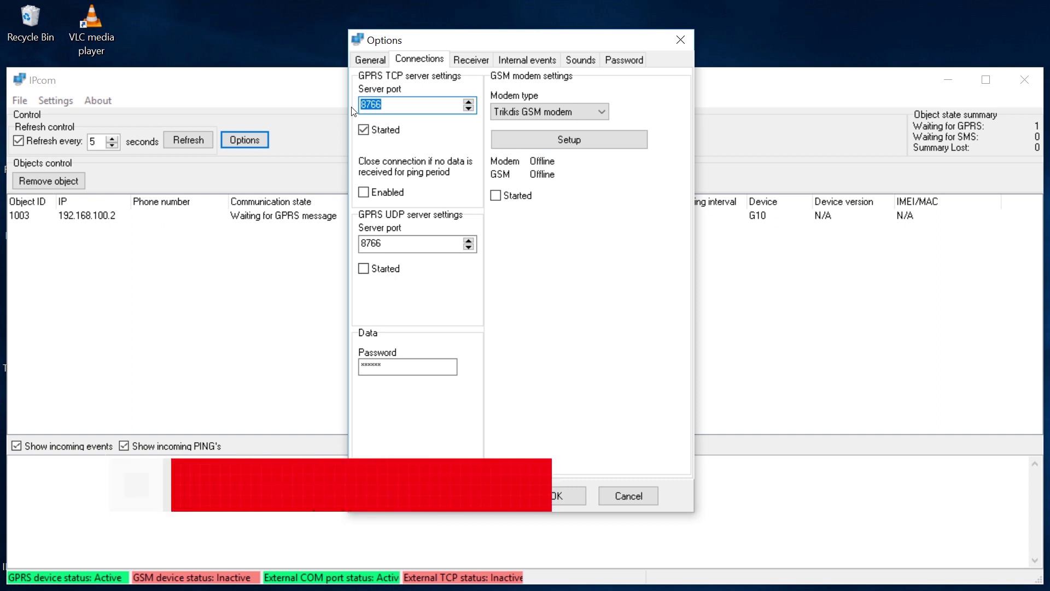
double_click(364, 367)
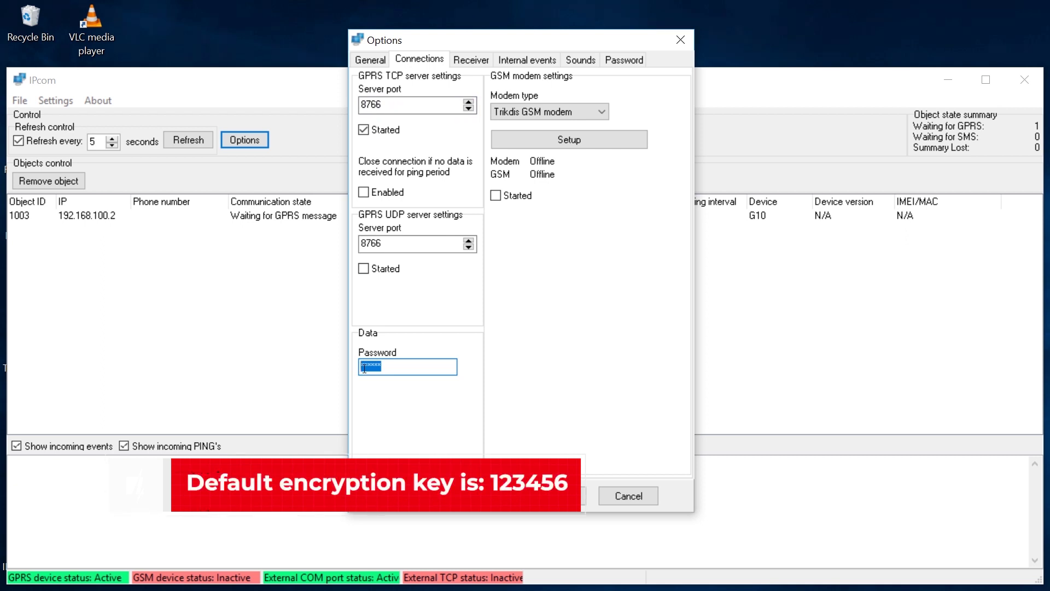
left_click(472, 60)
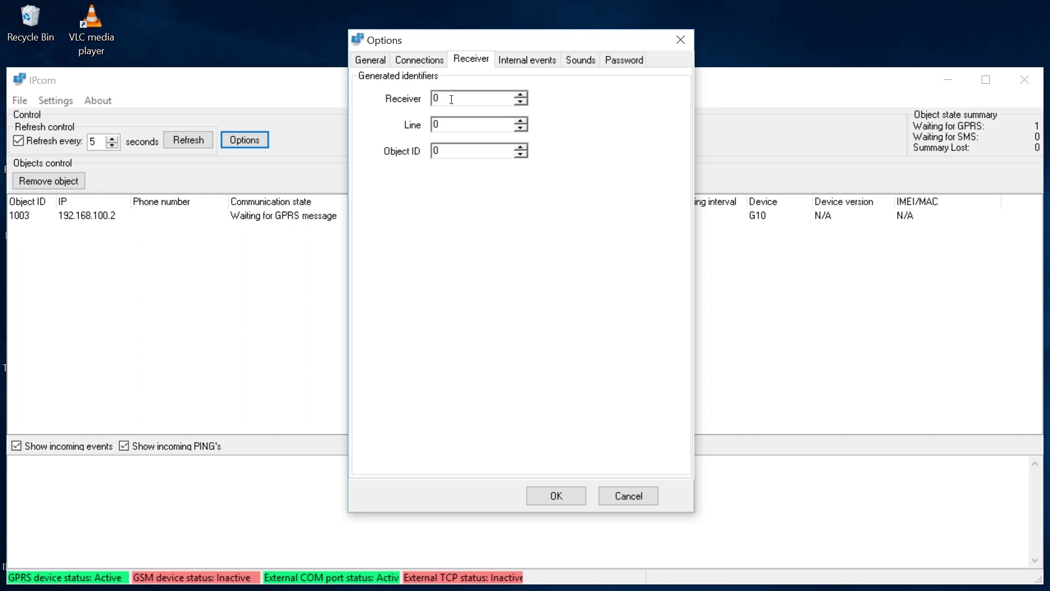
Step: Set Receiver and Line identifiers to 1, save the options, and open Google Chrome
left_click_drag(452, 99, 425, 98)
type("1")
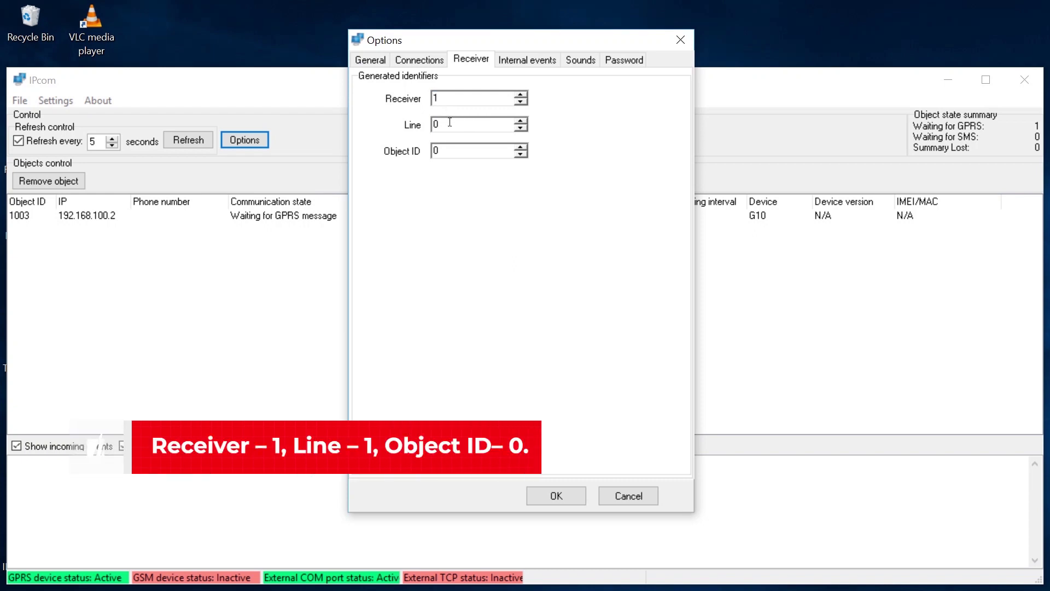
left_click_drag(448, 125, 428, 132)
type("1")
left_click(548, 491)
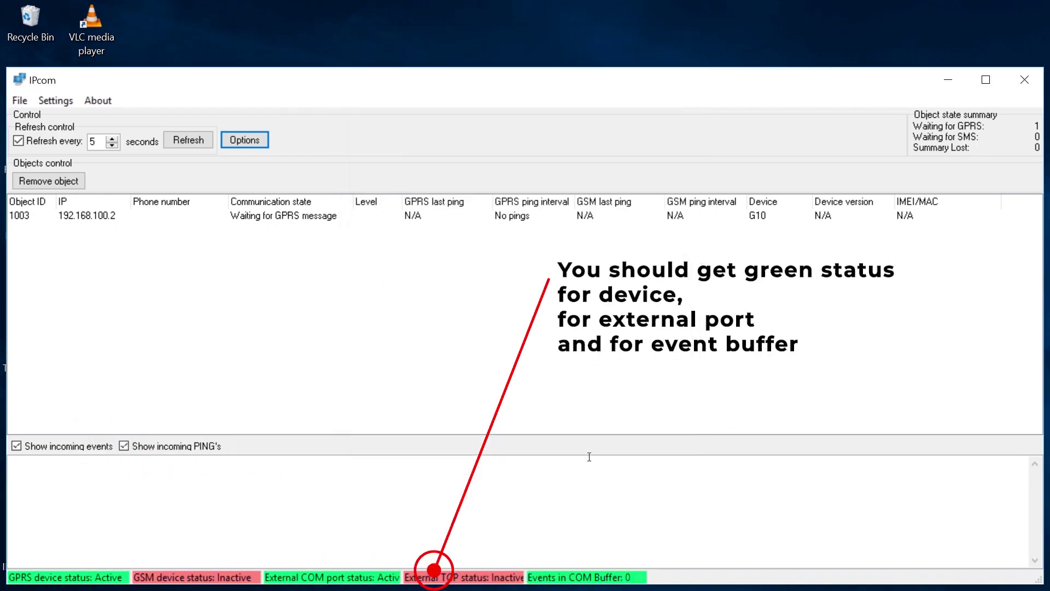
left_click(949, 81)
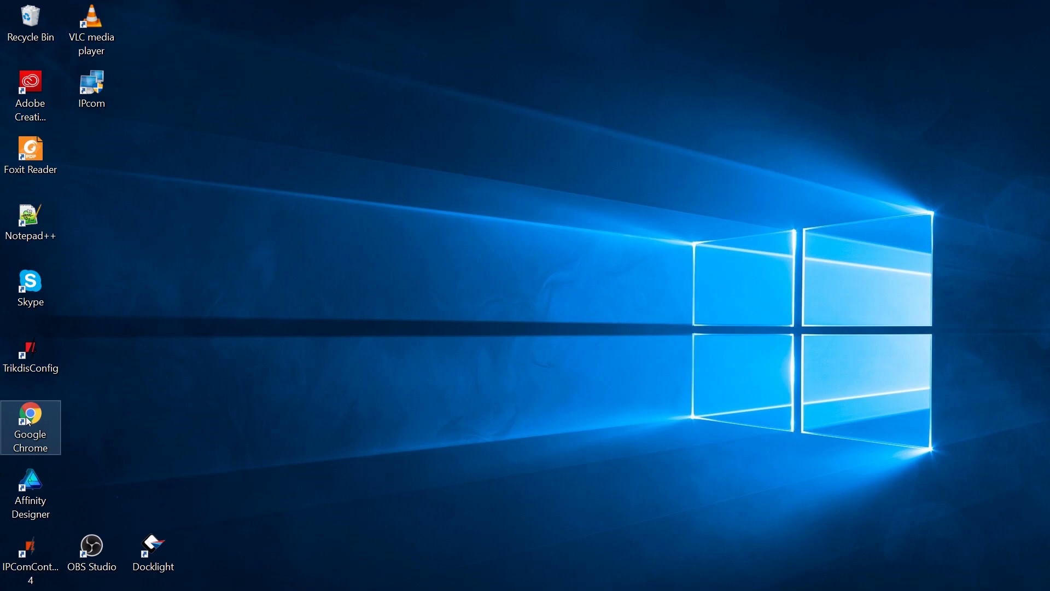
left_click(29, 422)
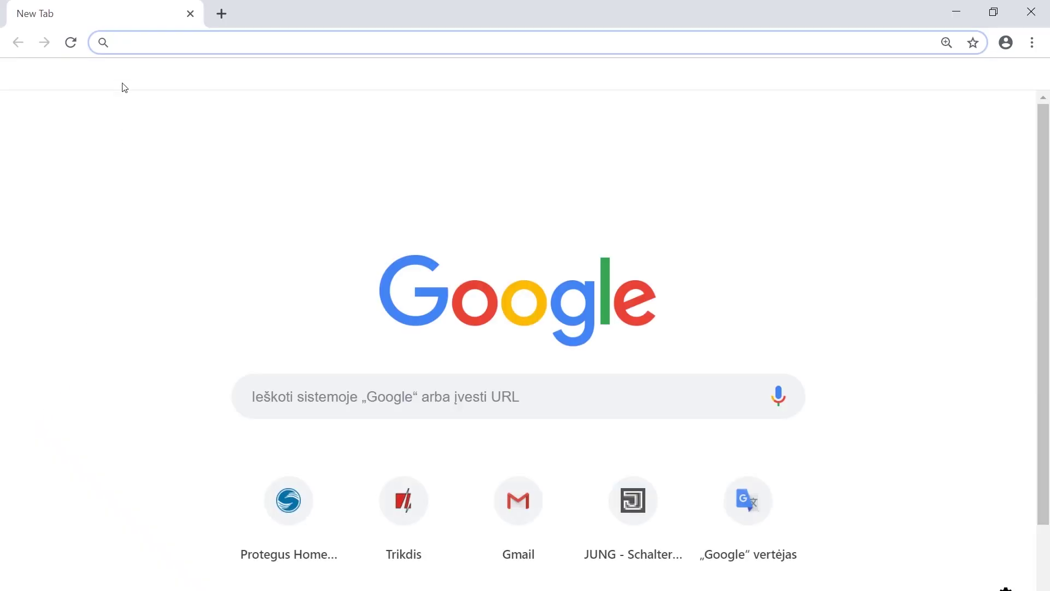
type("yougetsignal.com/tools/open-ports/")
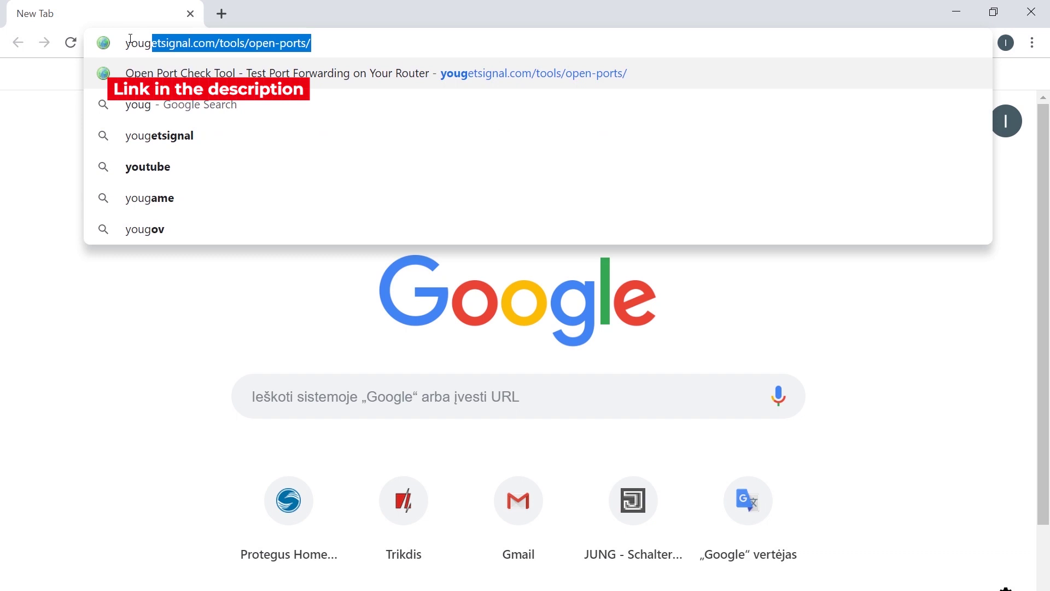
key("Return")
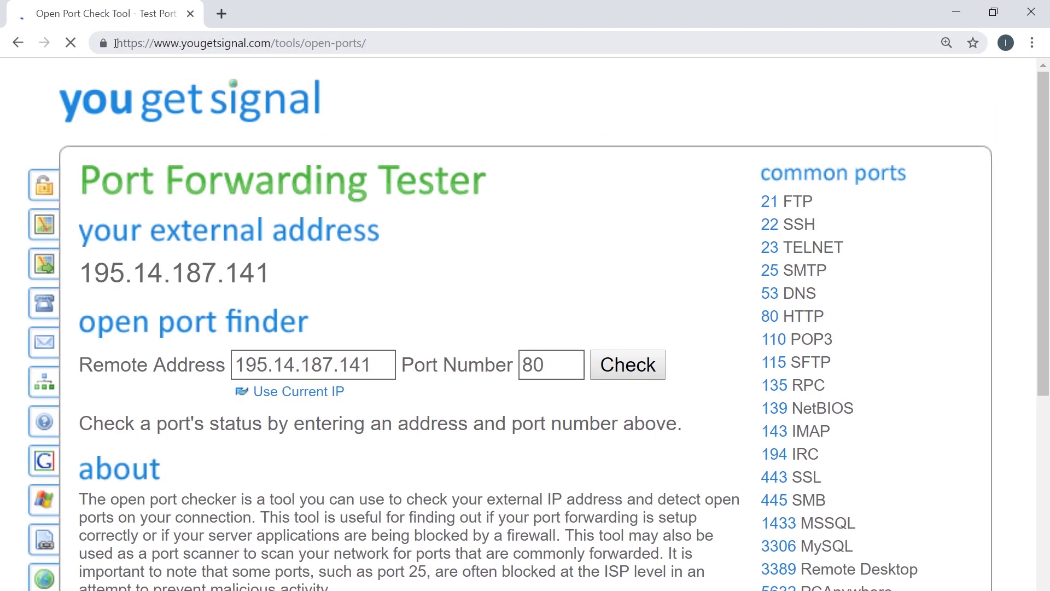
left_click_drag(383, 365, 206, 362)
type("1")
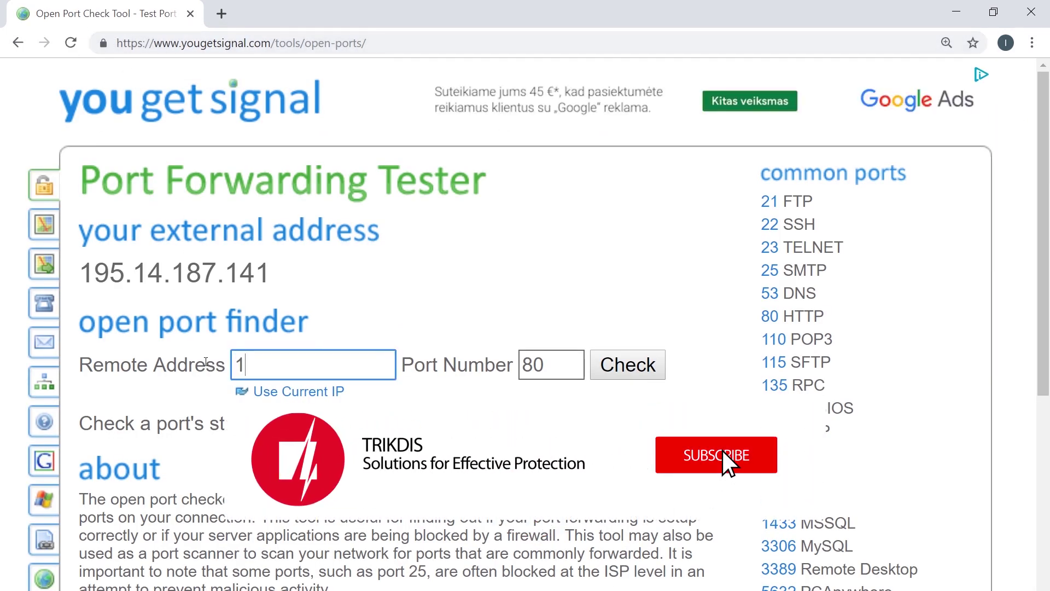
type("95.14.187.140")
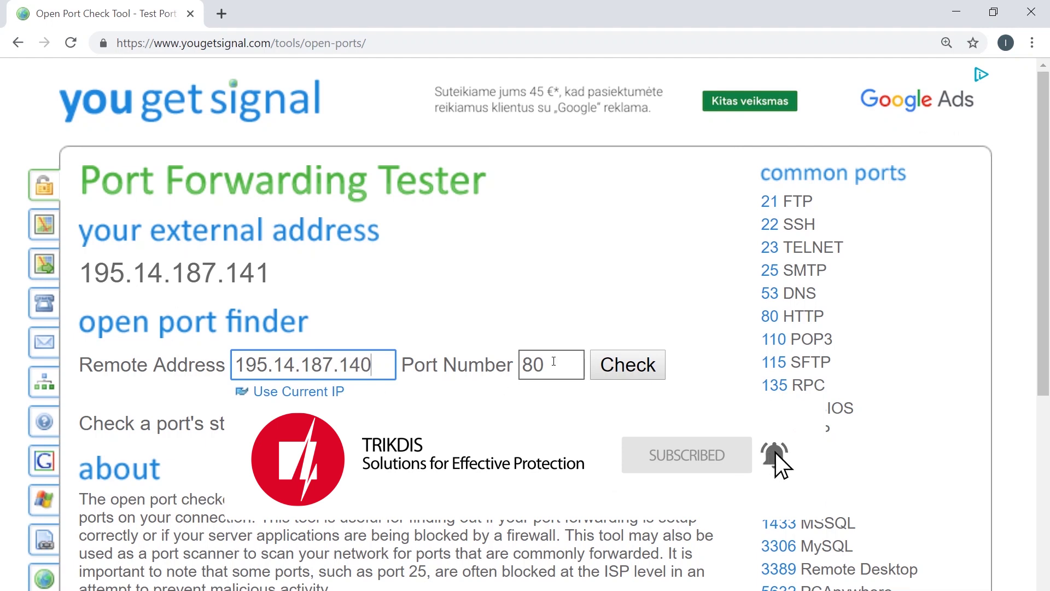
double_click(553, 361)
type("44444")
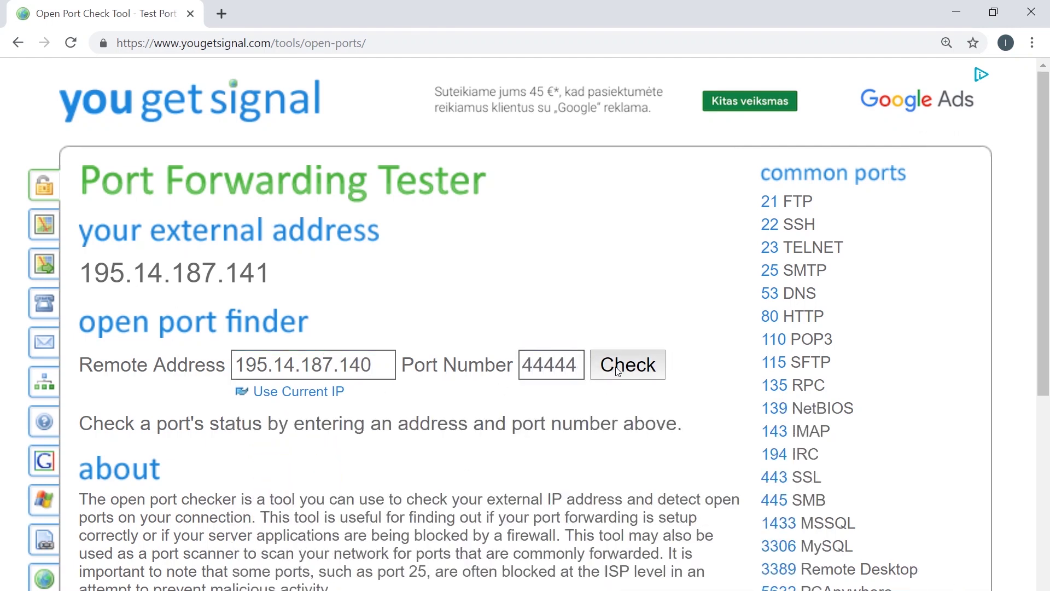
left_click(618, 372)
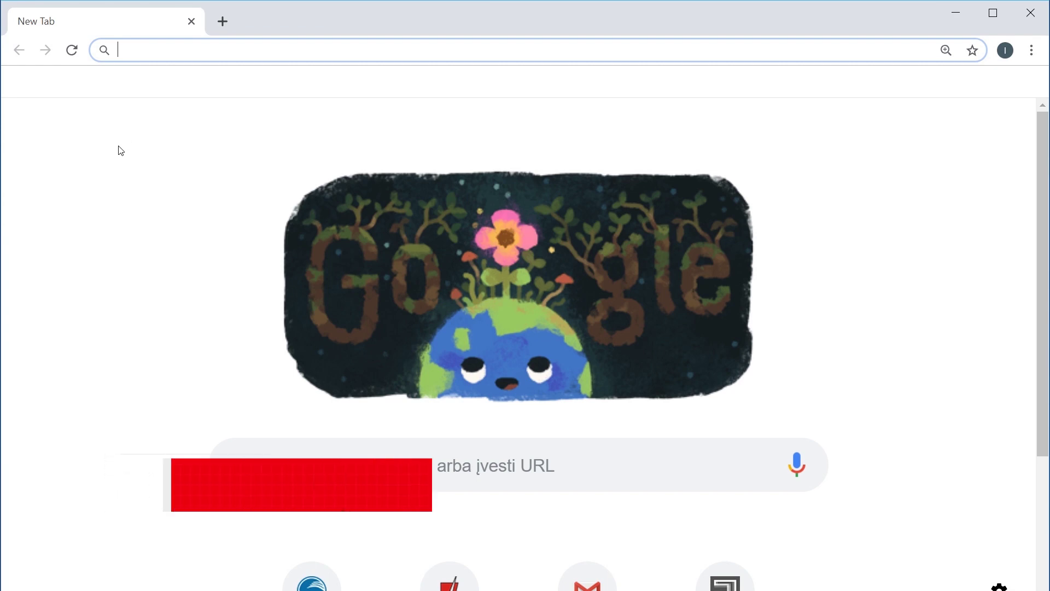
Step: Search Google for 'youtube port forwarding' and scroll through the results
type("youtu")
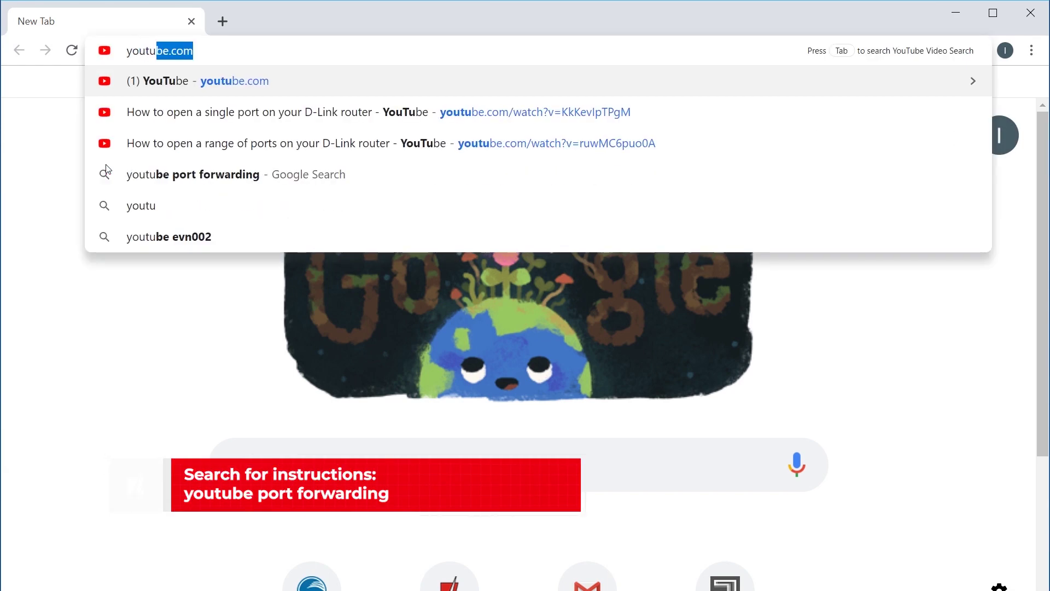
type("be port forwarding")
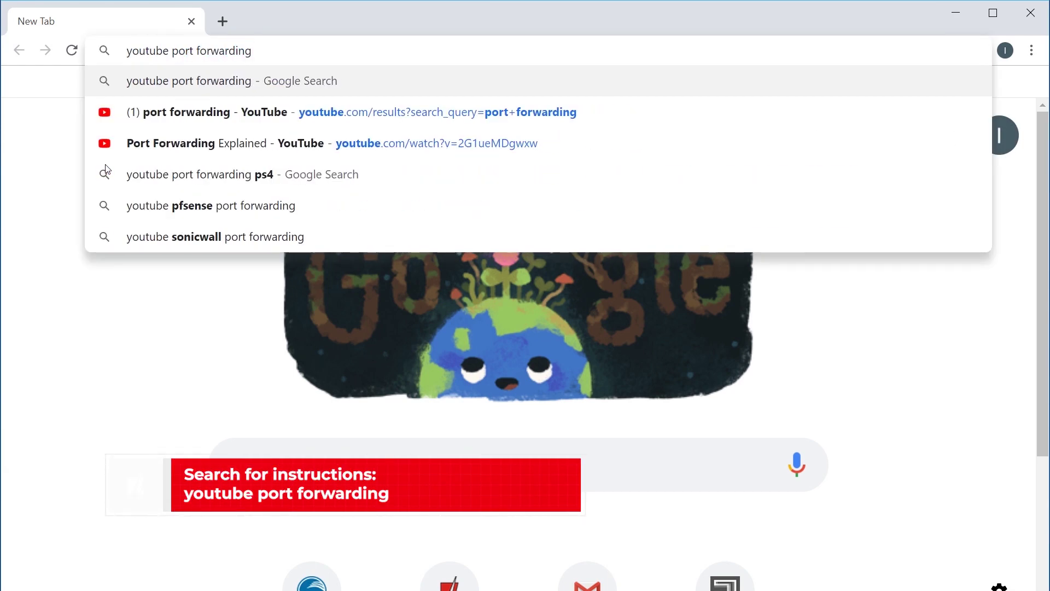
key("Return")
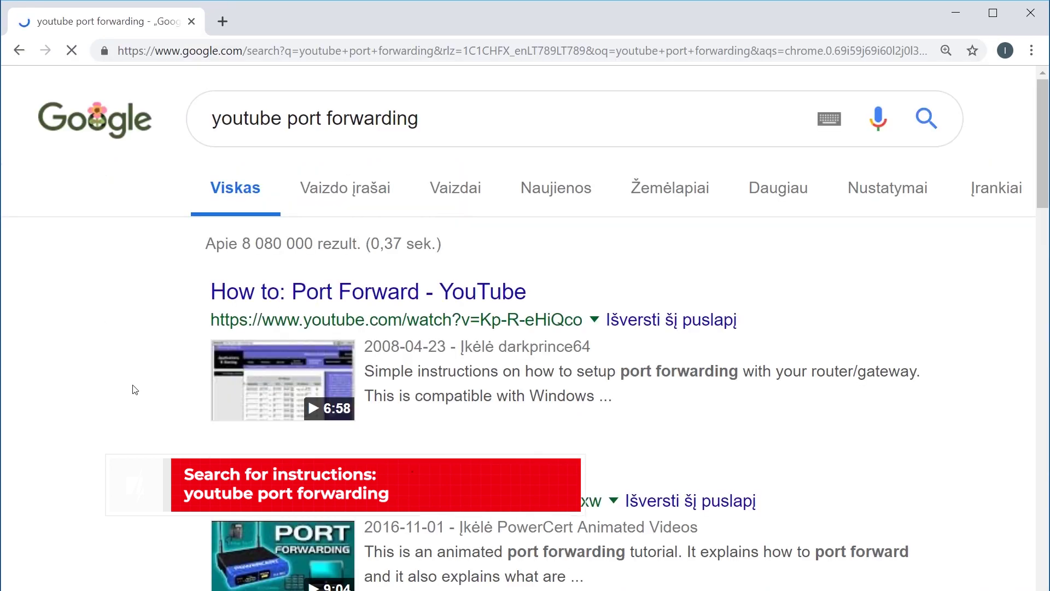
scroll(136, 390, "down", 3)
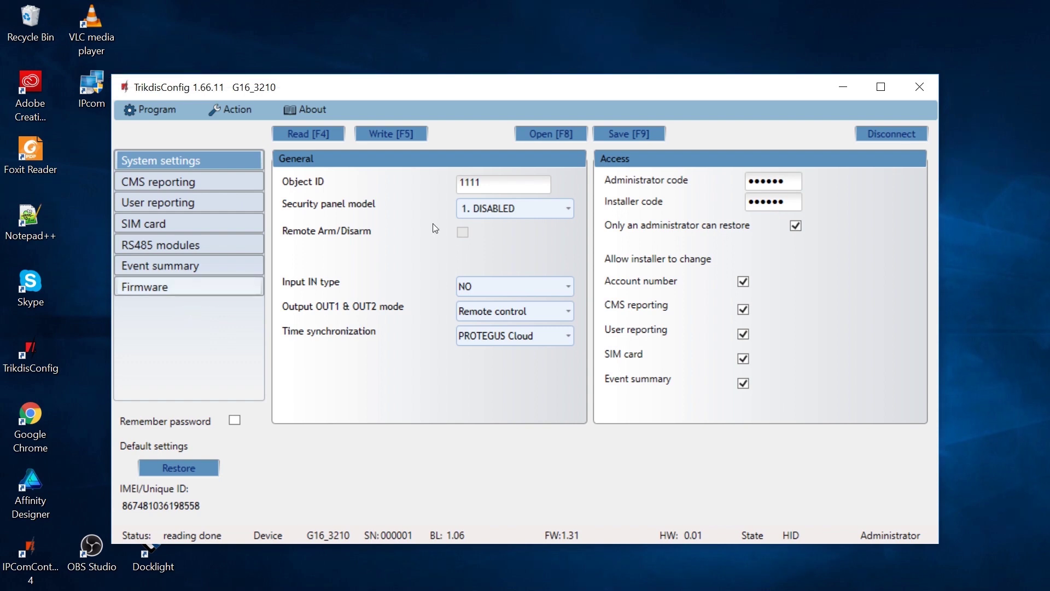
Step: Set Object ID 1425 and security panel model DSC PC1616, PC1832, PC1864
left_click(530, 183)
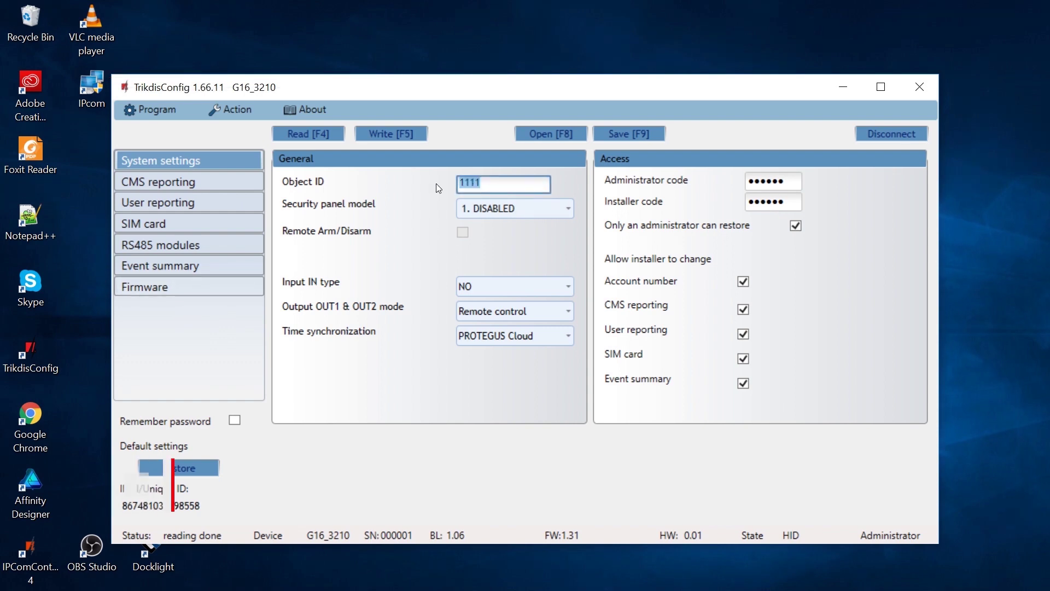
key("BackSpace")
key("BackSpace")
key("BackSpace")
type("425")
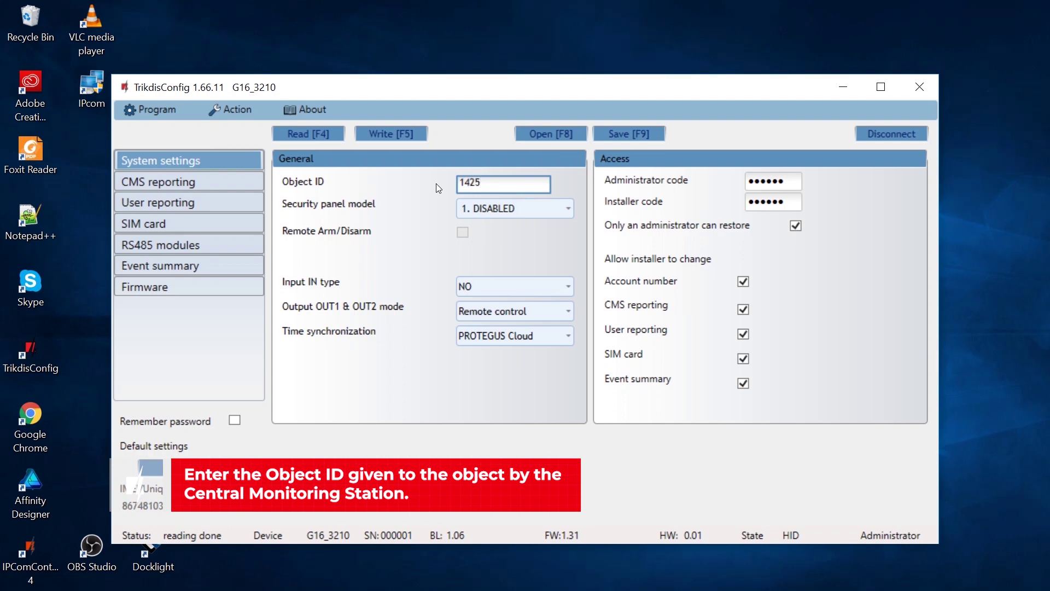
left_click(531, 211)
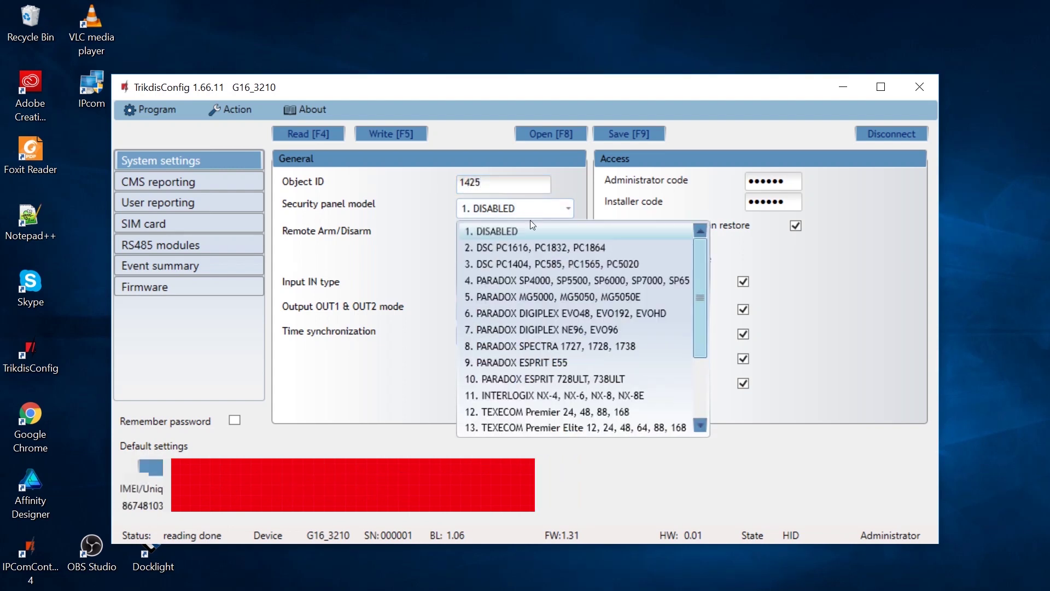
left_click(524, 249)
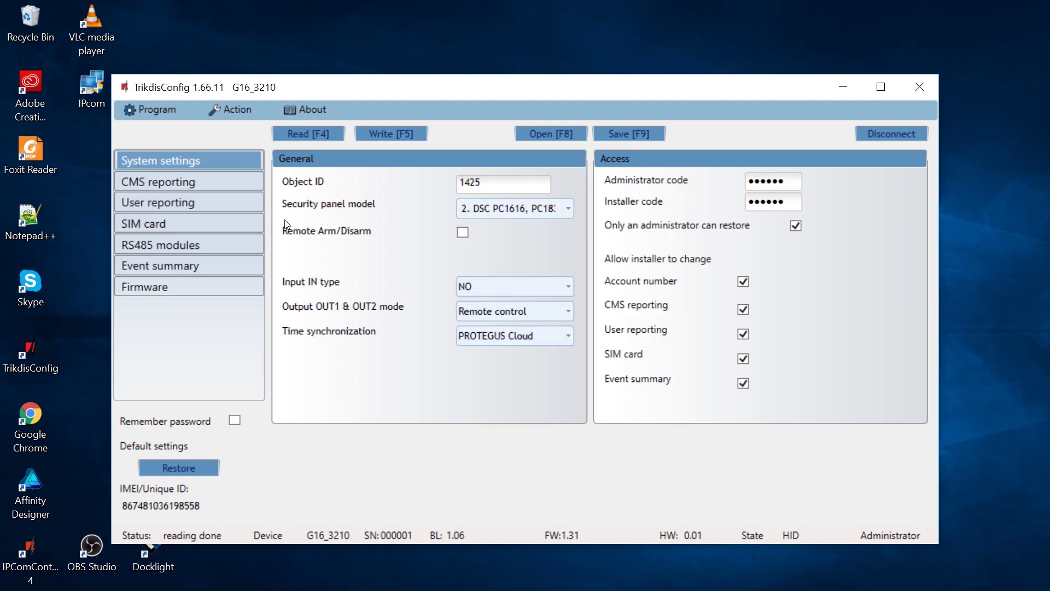
left_click(195, 184)
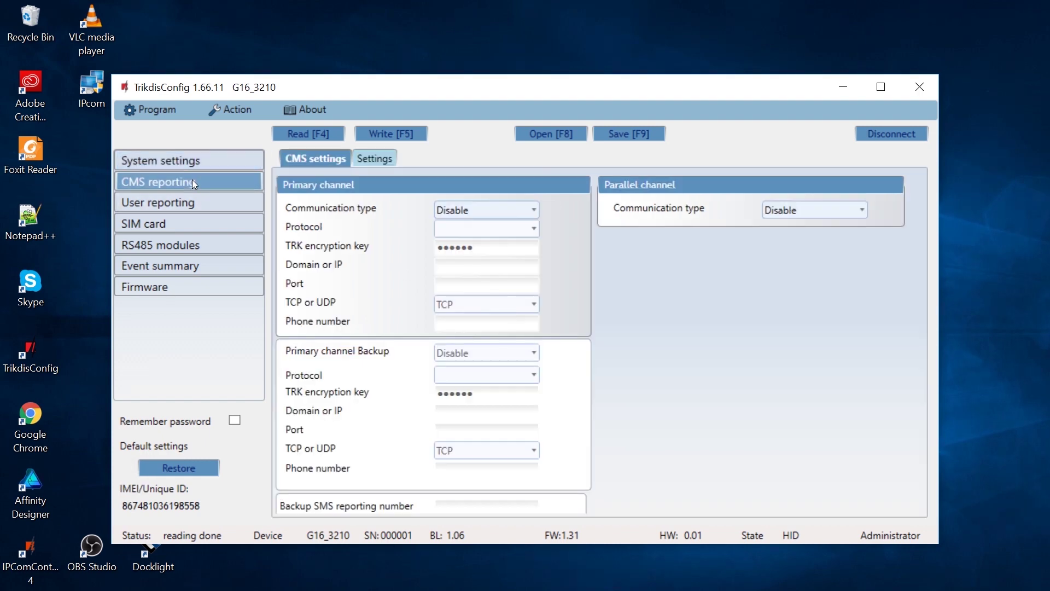
Step: Set the primary channel to IP, re-enter the TRK encryption key, and use 195.14.187.145 port 44444
left_click(506, 214)
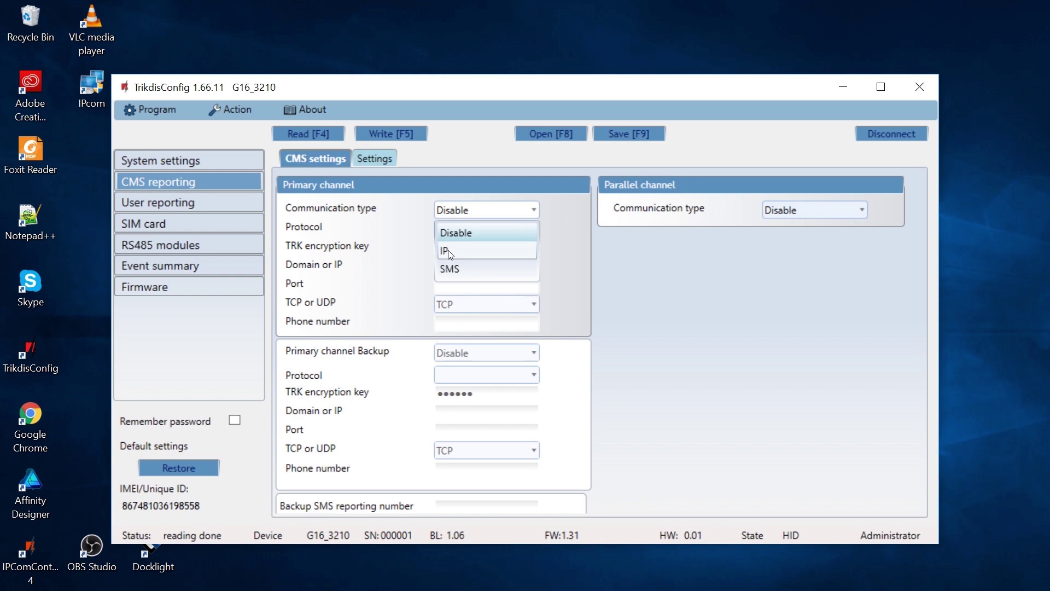
left_click(448, 251)
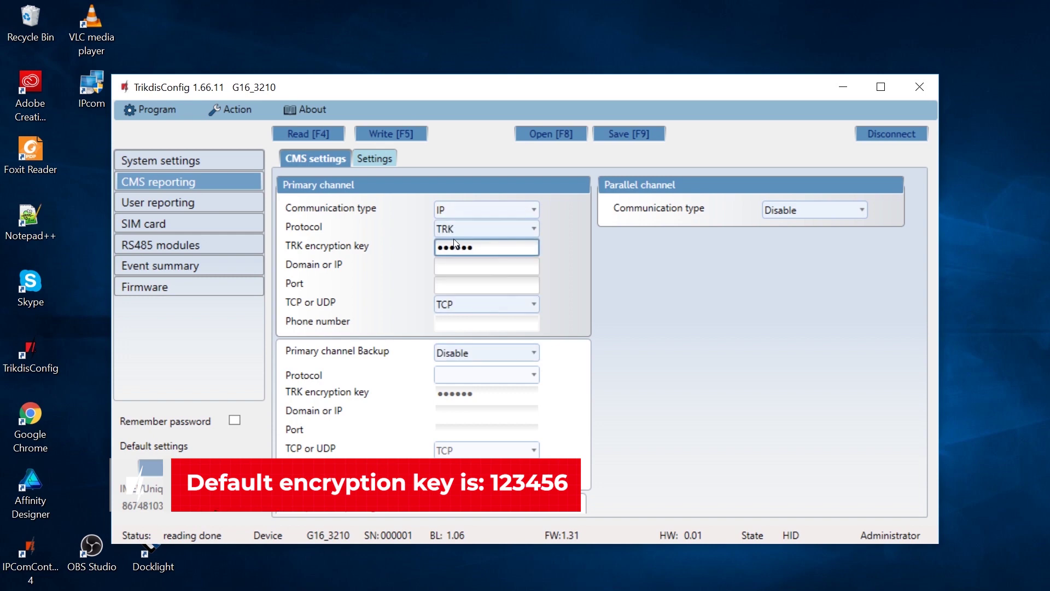
left_click_drag(483, 248, 415, 249)
type("123456")
left_click(469, 269)
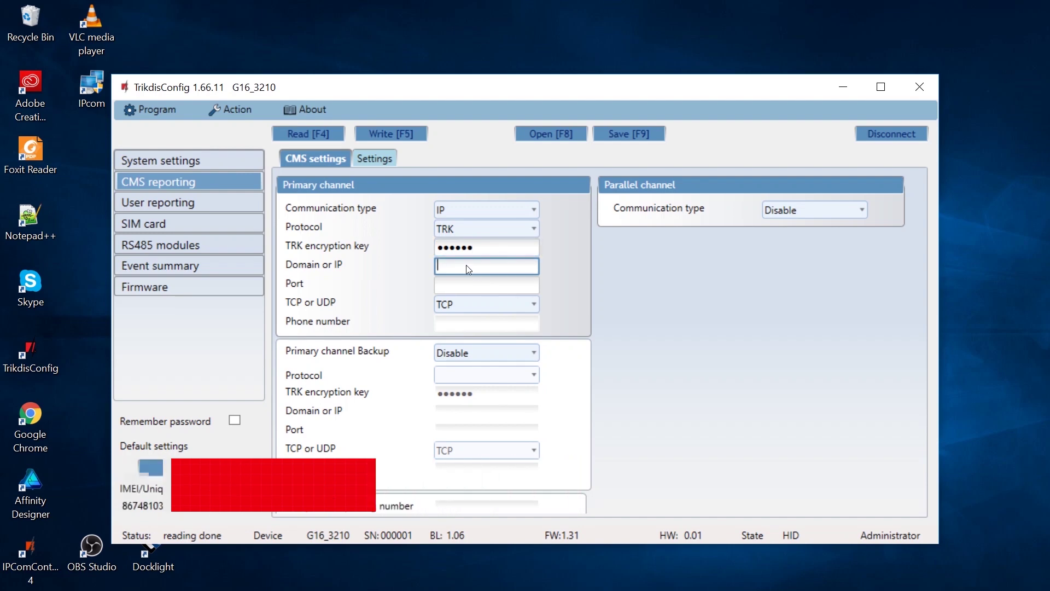
type("195.14.187.1")
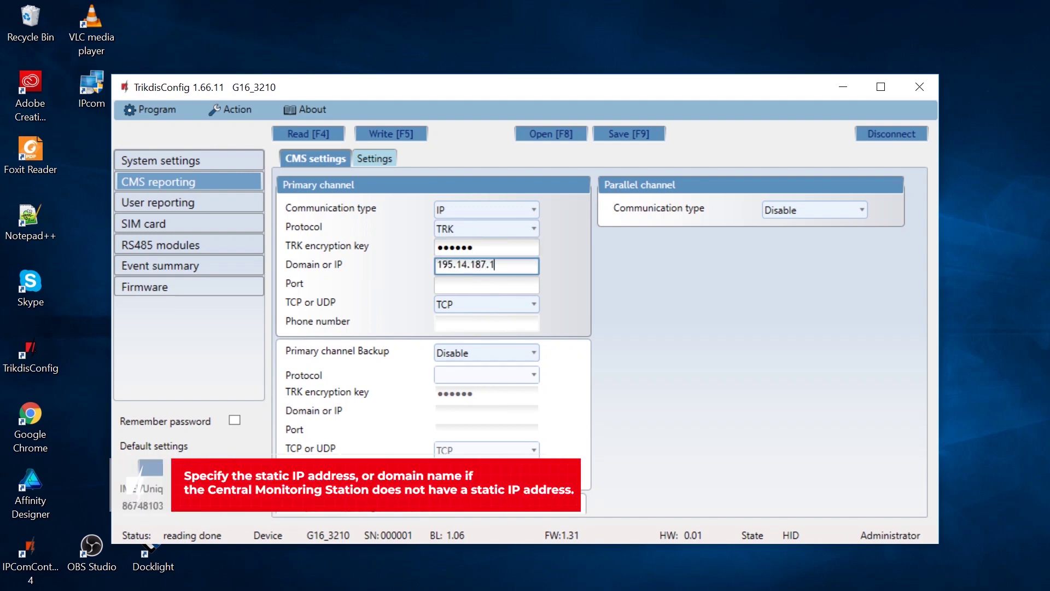
type("45")
left_click(469, 284)
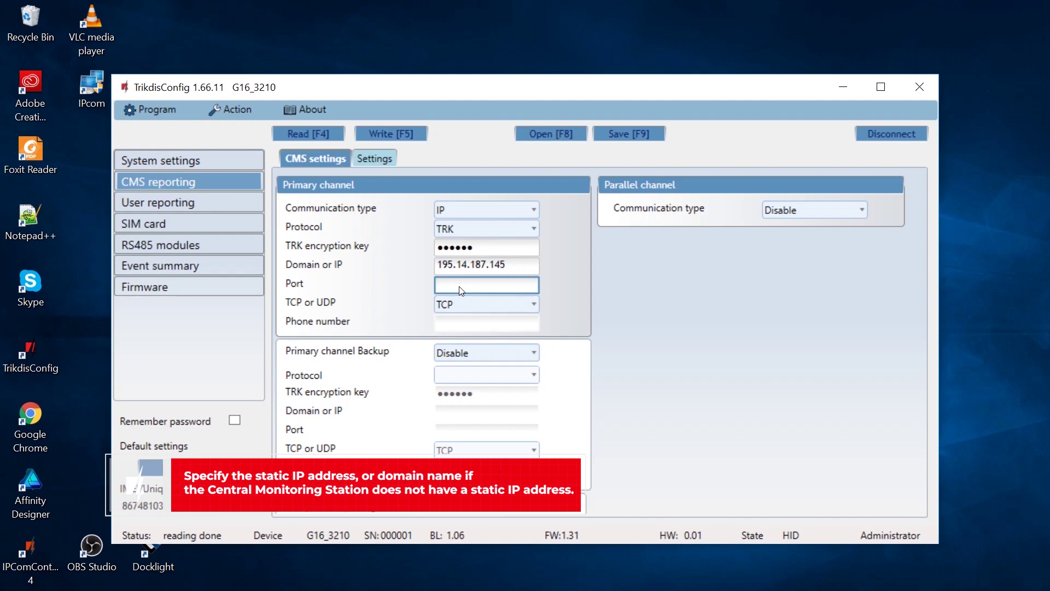
type("44444")
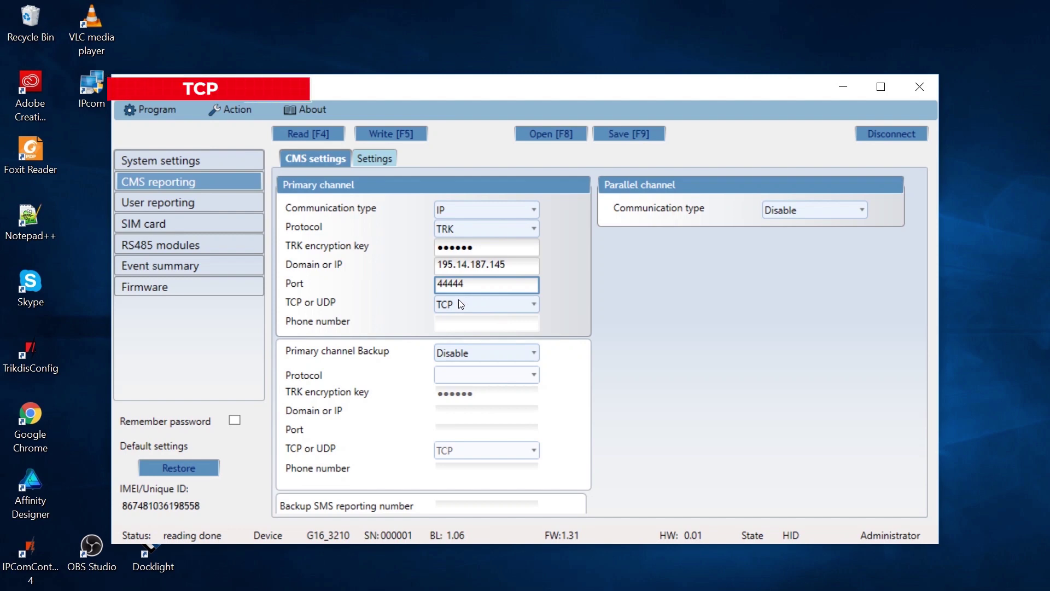
Step: Switch the primary channel backup to IP with the encryption key, address 195.14.187.150 and port 44445
left_click(470, 354)
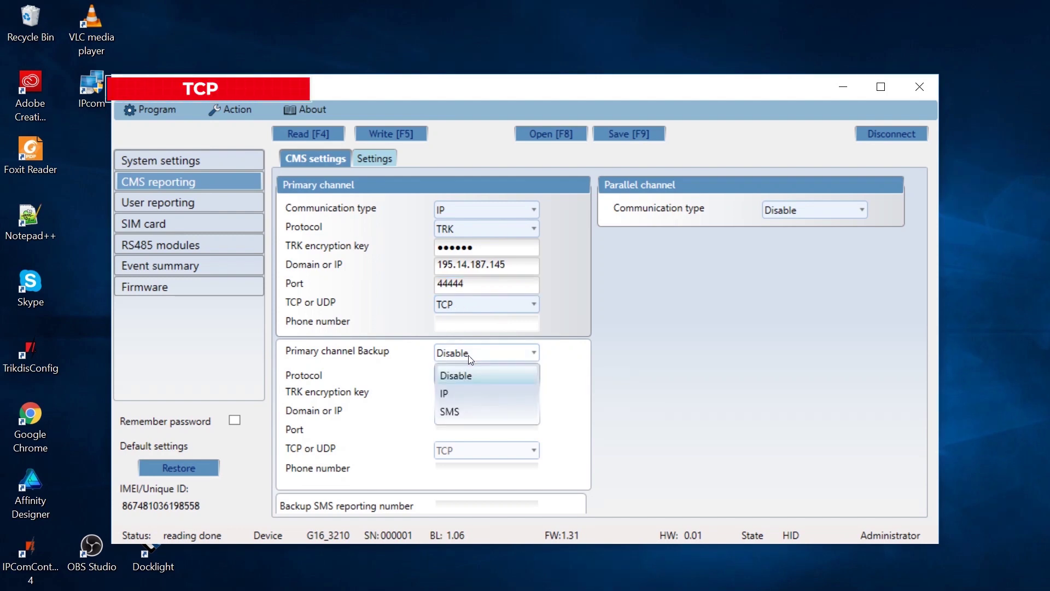
left_click(448, 394)
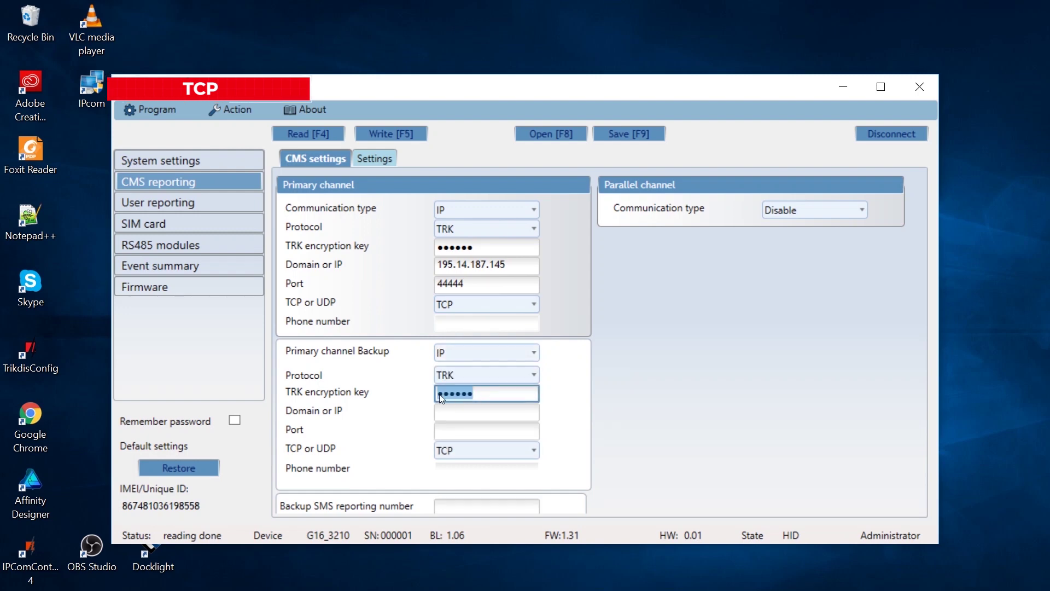
type("123456")
left_click(435, 411)
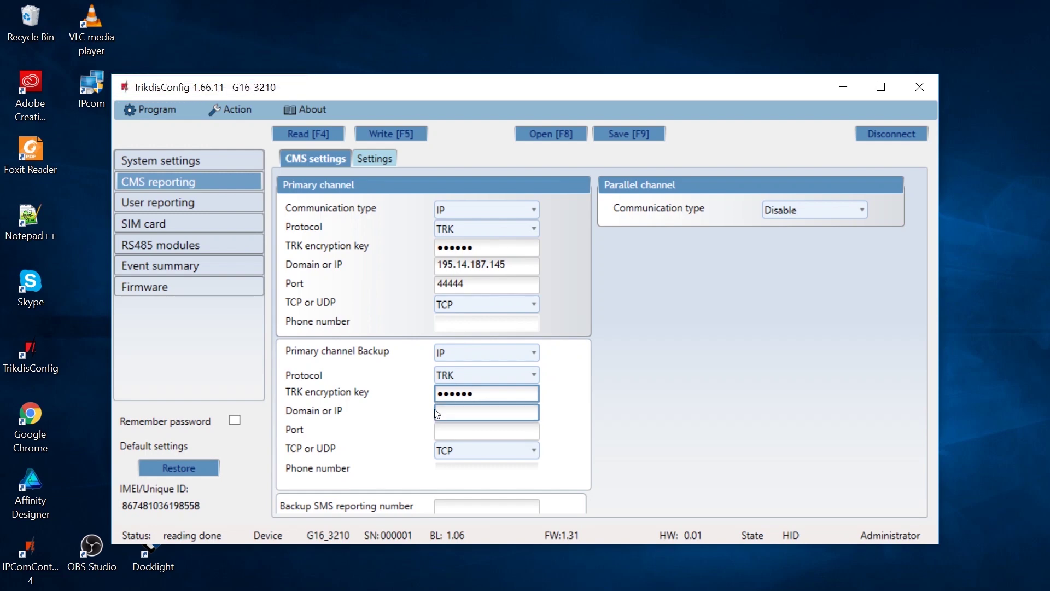
type("195.")
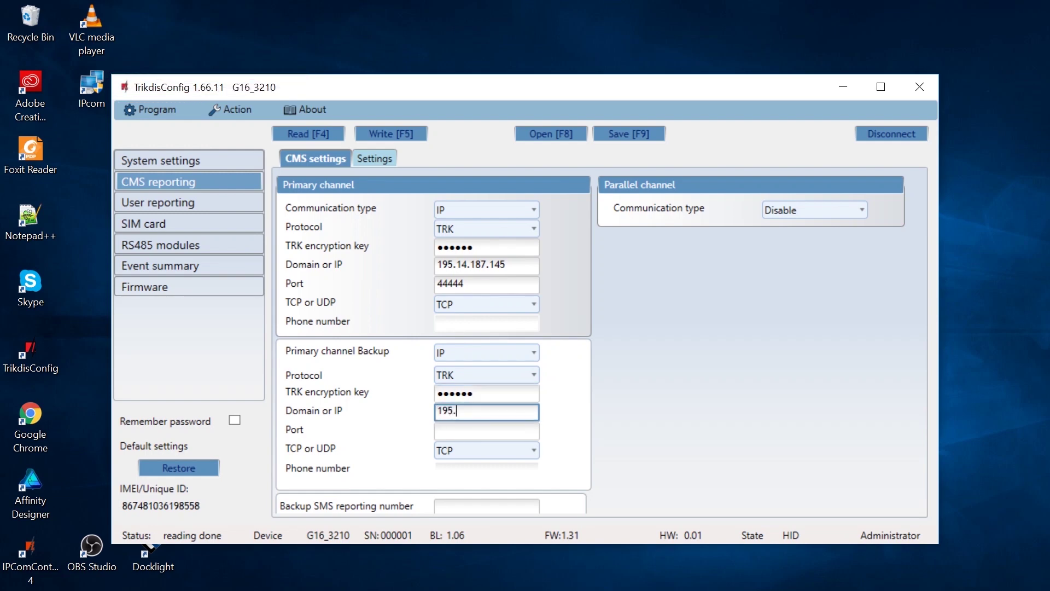
type("14.187.150")
left_click(449, 437)
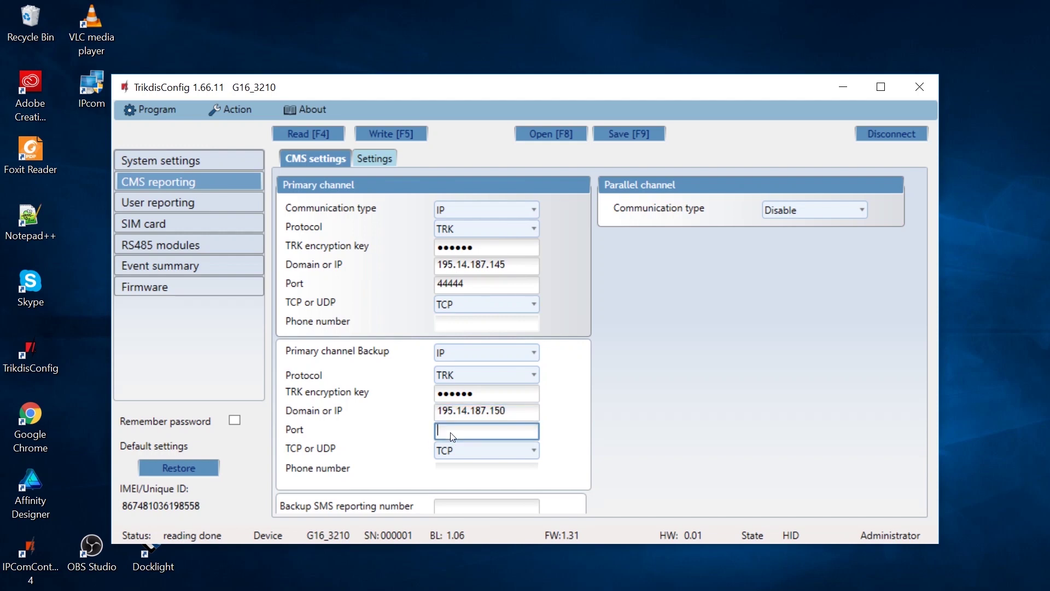
type("44445")
Step: Enlarge the window slightly and enter the backup SMS reporting phone number
left_click_drag(496, 544, 496, 556)
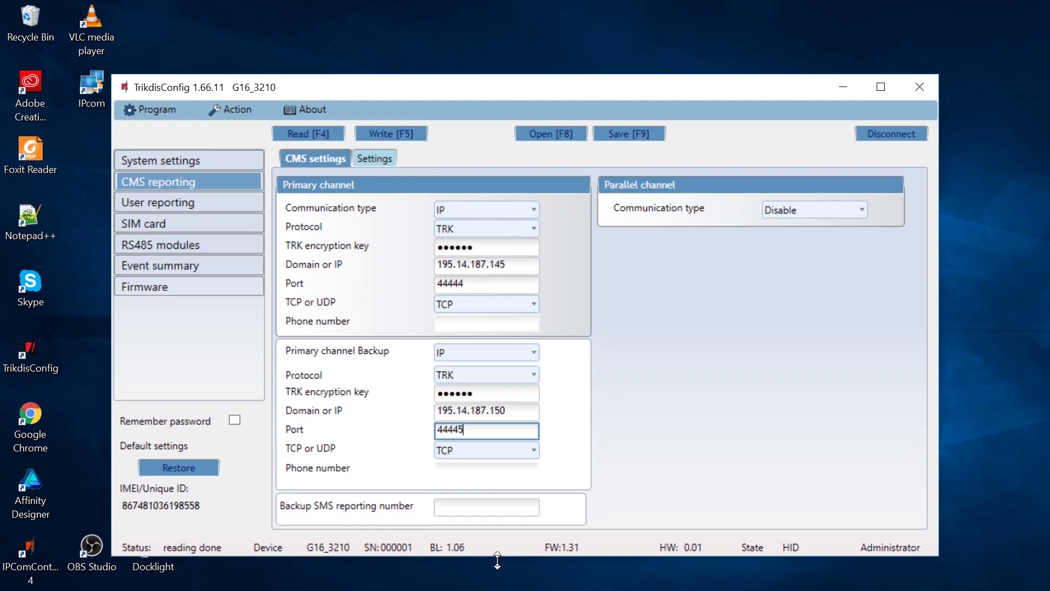
left_click(476, 513)
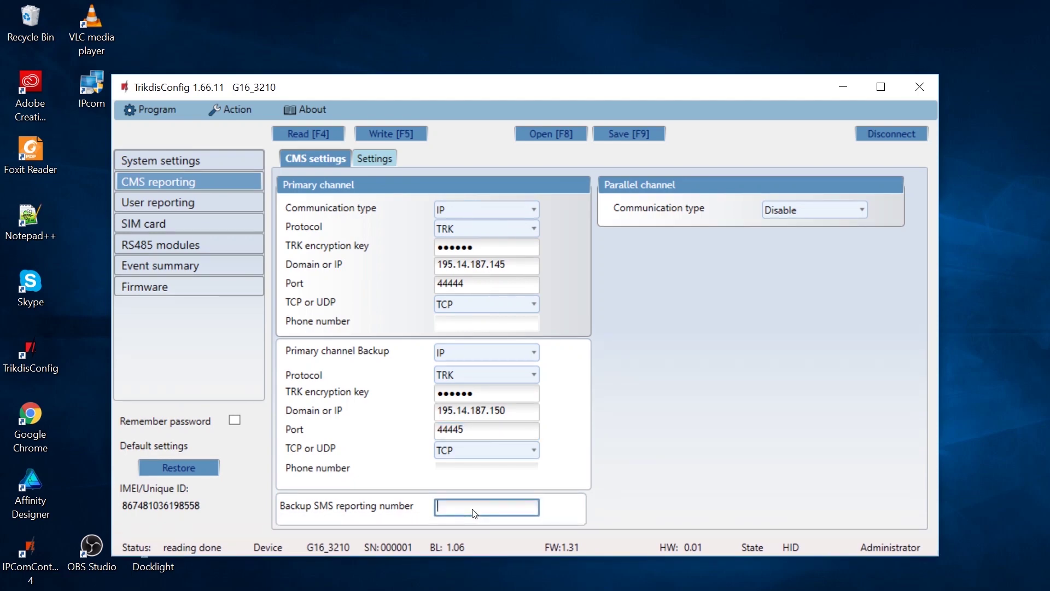
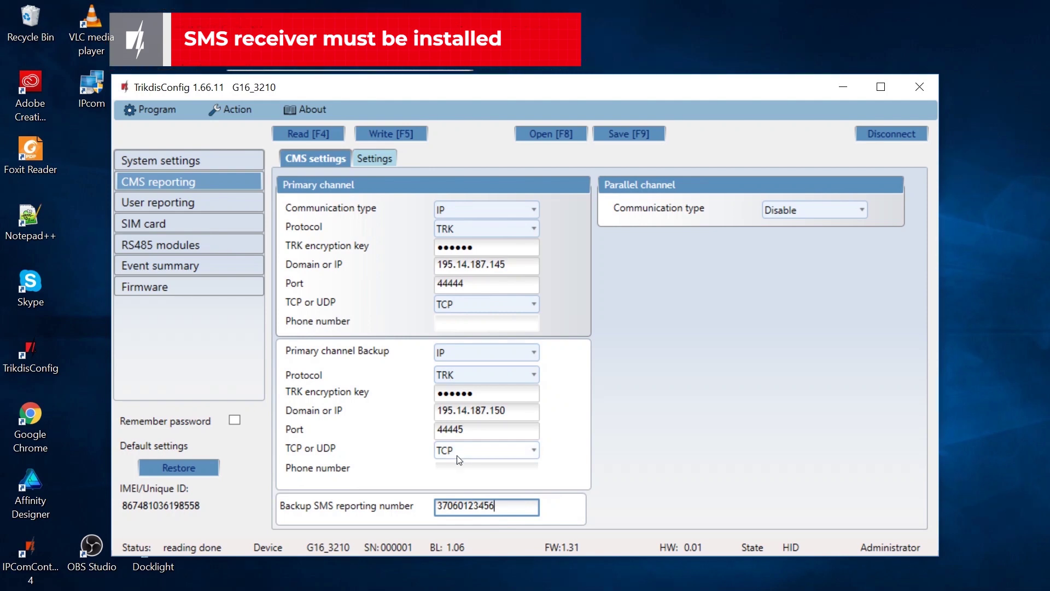
Step: Display the CMS reporting Settings: 24 h test period, 30 s IP ping, backup after 2 fails
left_click(373, 159)
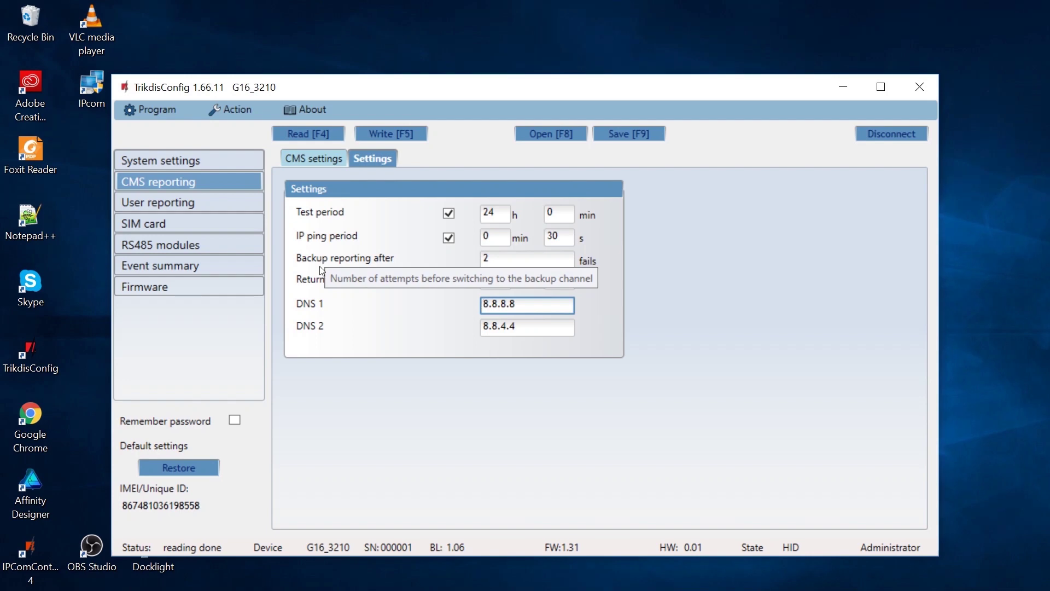
mouse_move(321, 283)
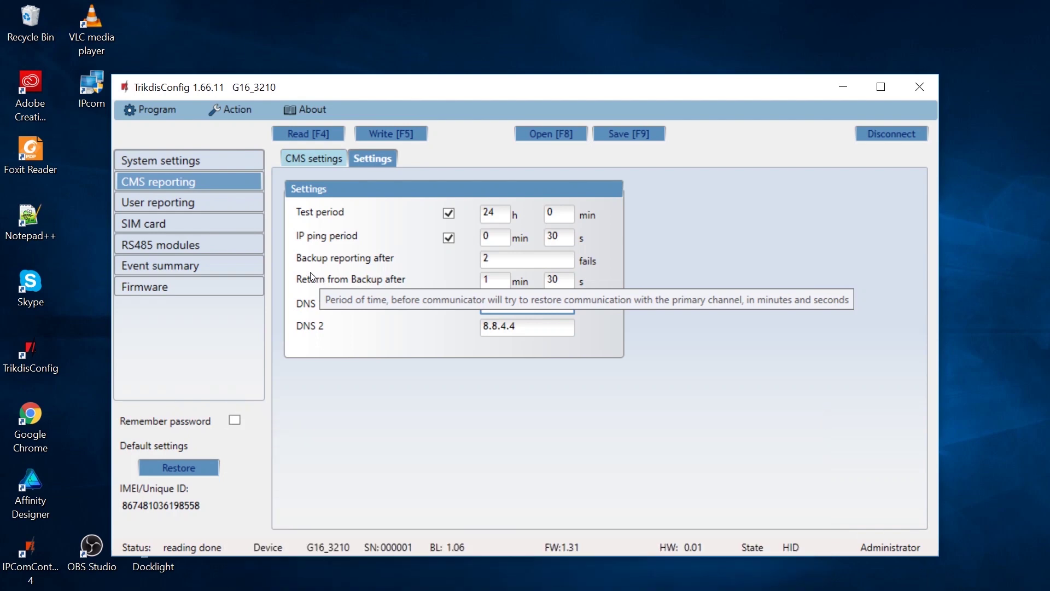
Step: Verify the SIM card APN is 'internet' and write the configuration to the G16 communicator
left_click(195, 224)
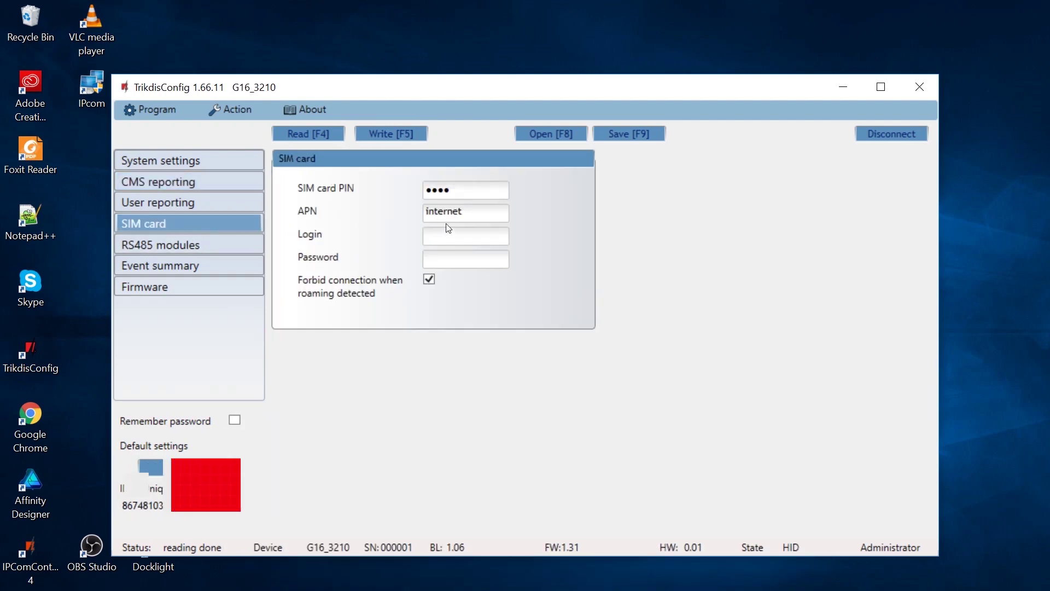
left_click(481, 212)
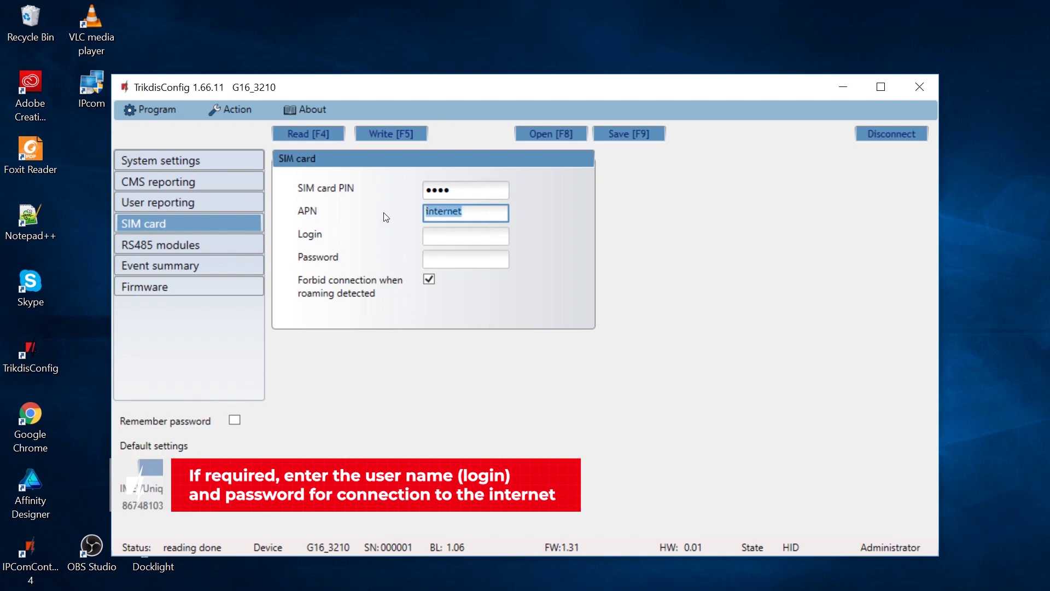
left_click(372, 137)
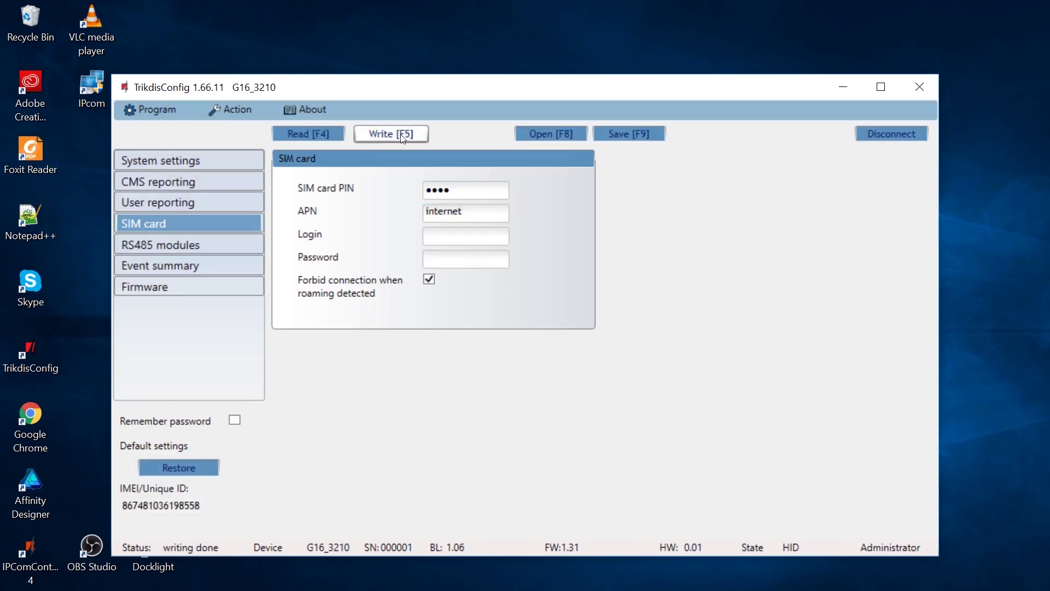